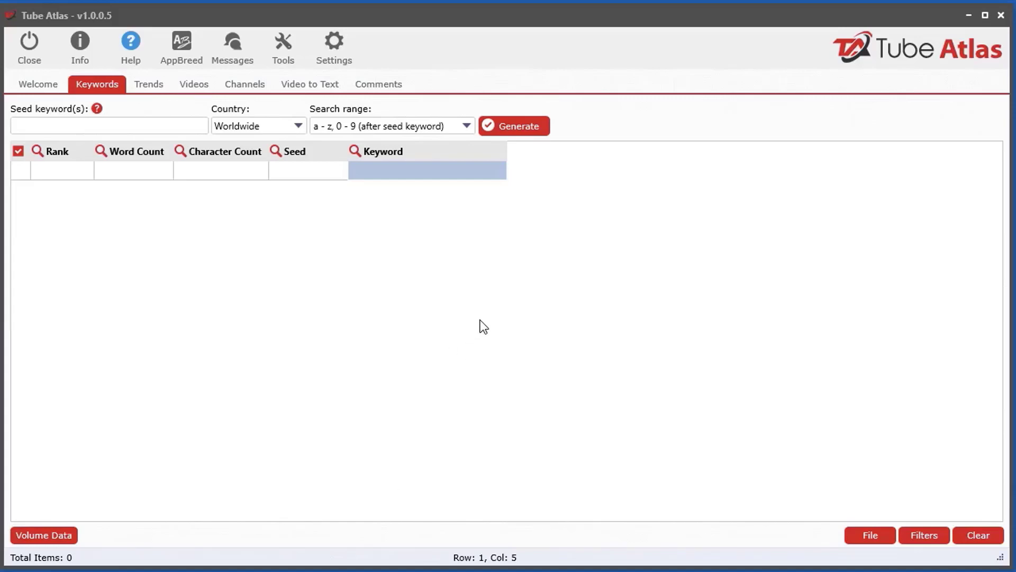
# - Enter 'dog' as the Tube Atlas seed keyword and generate its suggestions
pyautogui.click(99, 88)
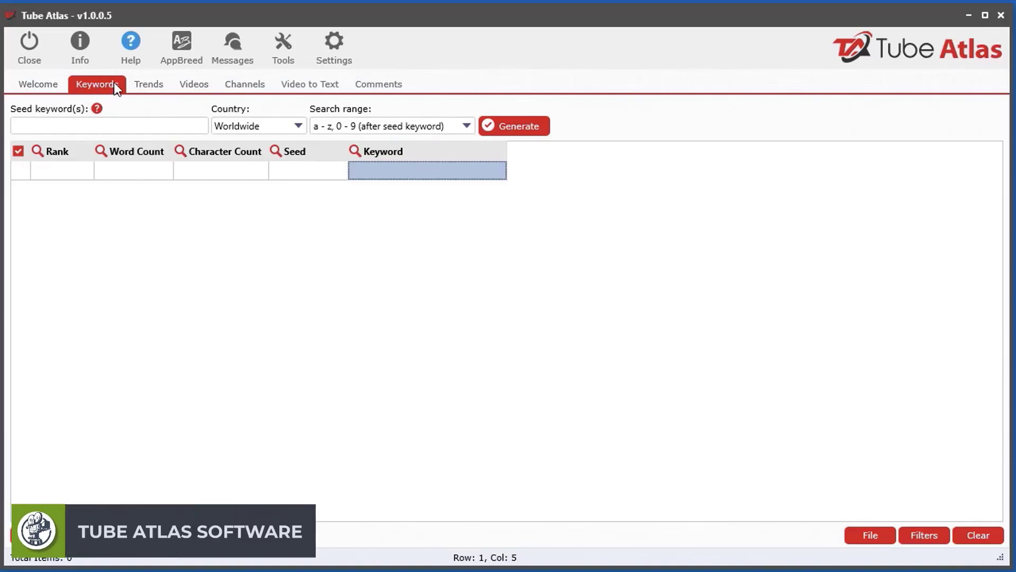
pyautogui.click(74, 126)
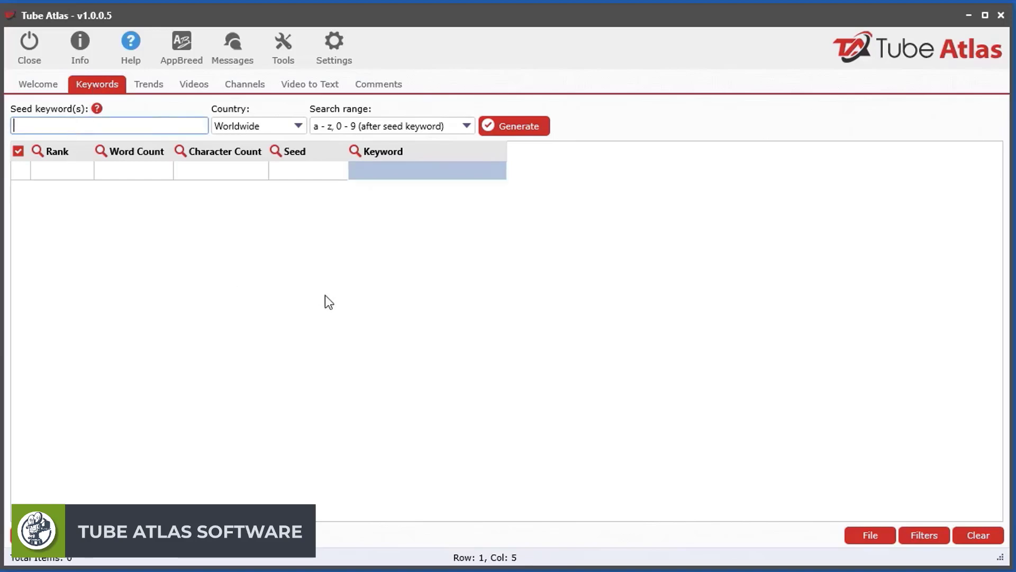
pyautogui.write('dog')
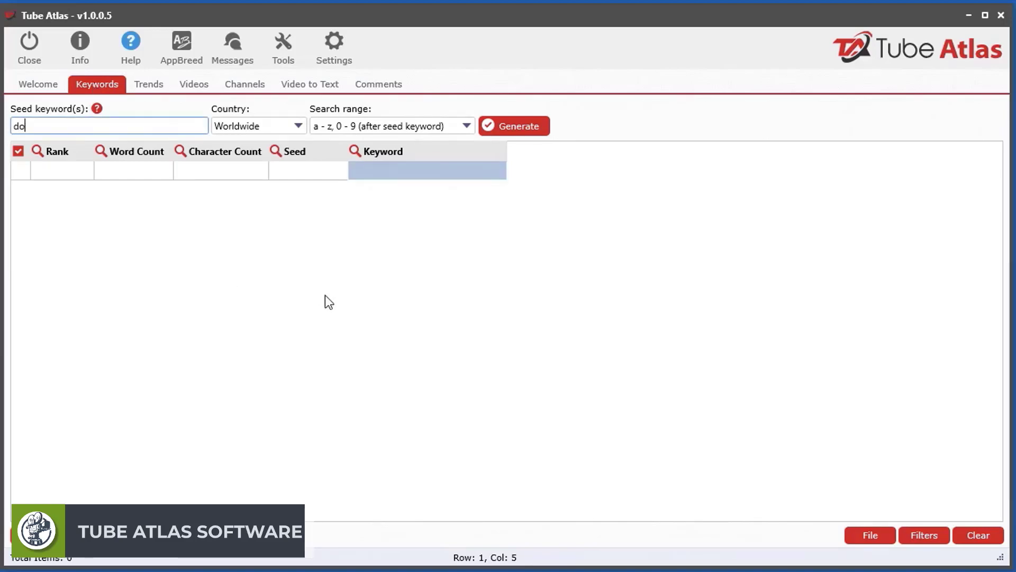
pyautogui.click(516, 127)
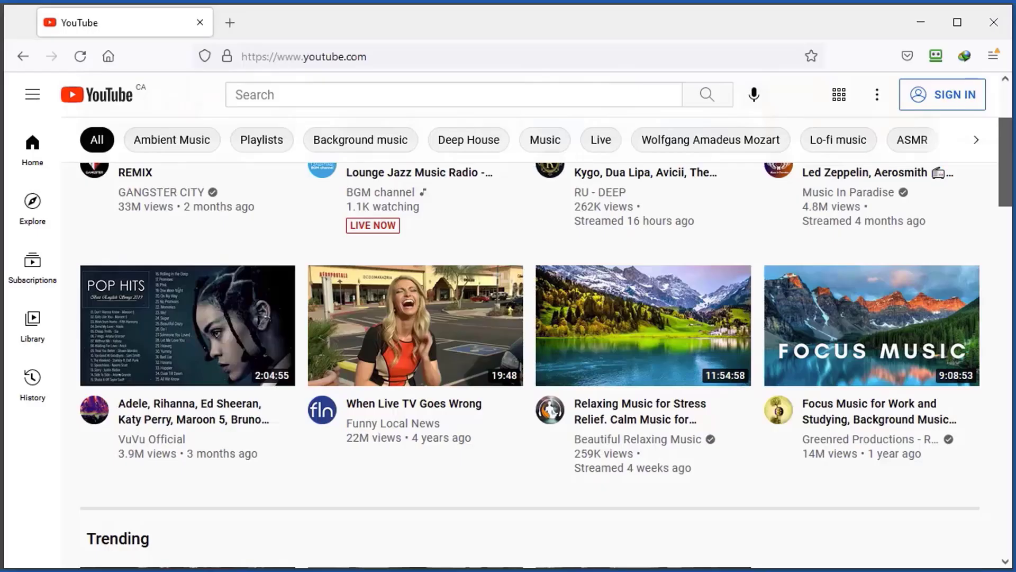
# - Search YouTube for 'dog', then change the query to 'dog a', 'dog b' and 'dog c'
pyautogui.click(406, 100)
pyautogui.write('dog')
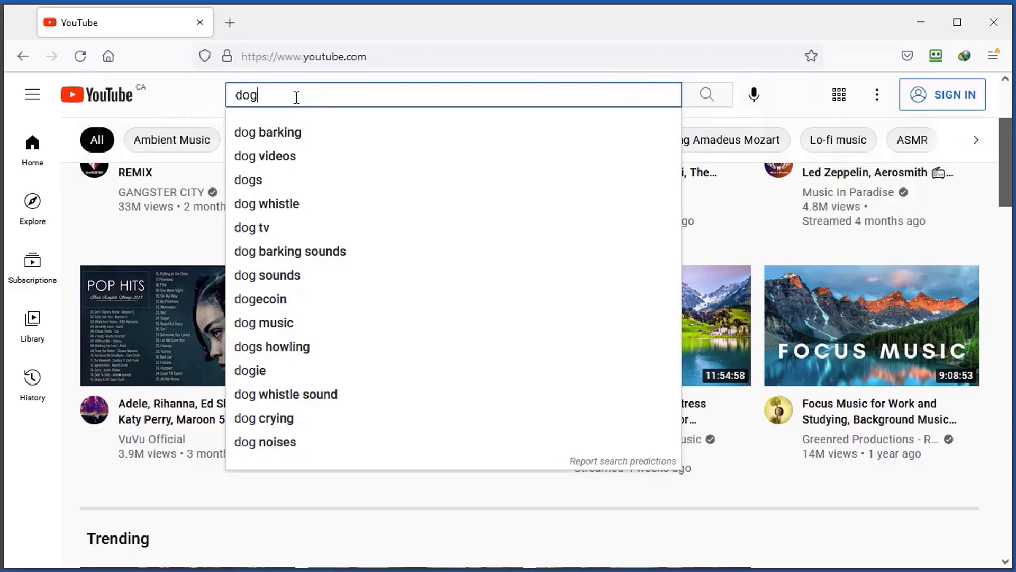
pyautogui.write('a')
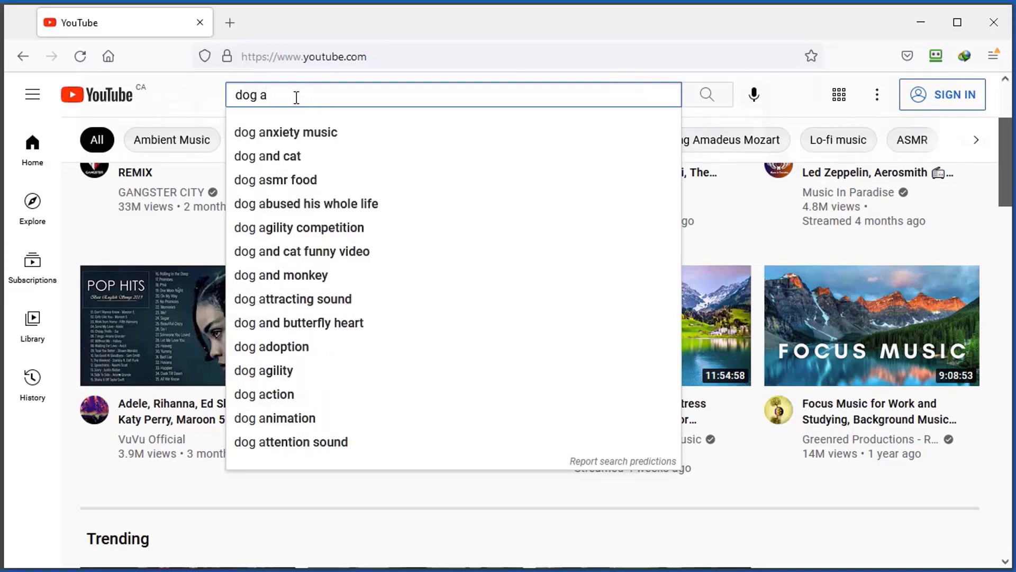
pyautogui.press('BackSpace')
pyautogui.write('b')
pyautogui.press('BackSpace')
pyautogui.write('c')
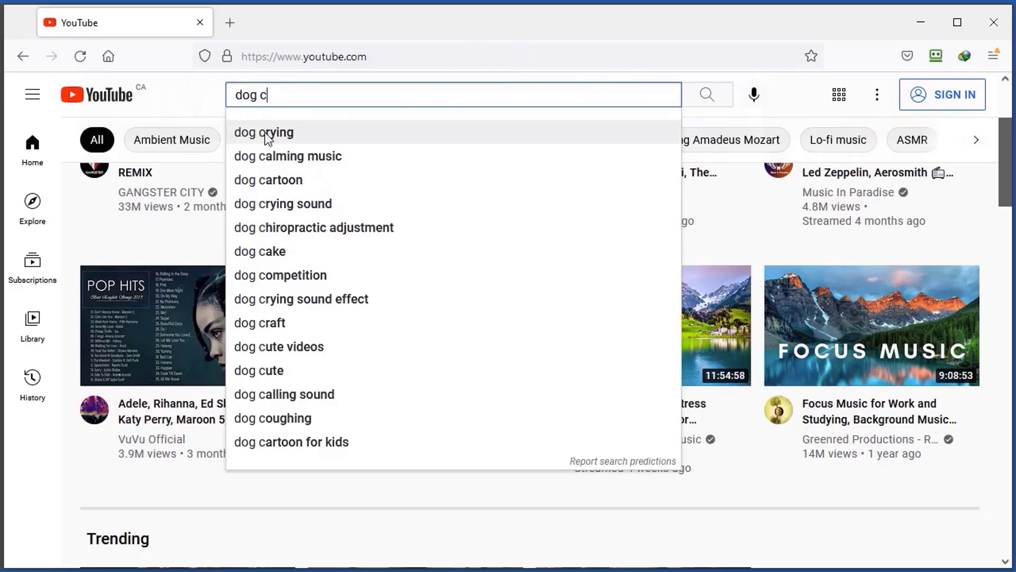
pyautogui.click(929, 23)
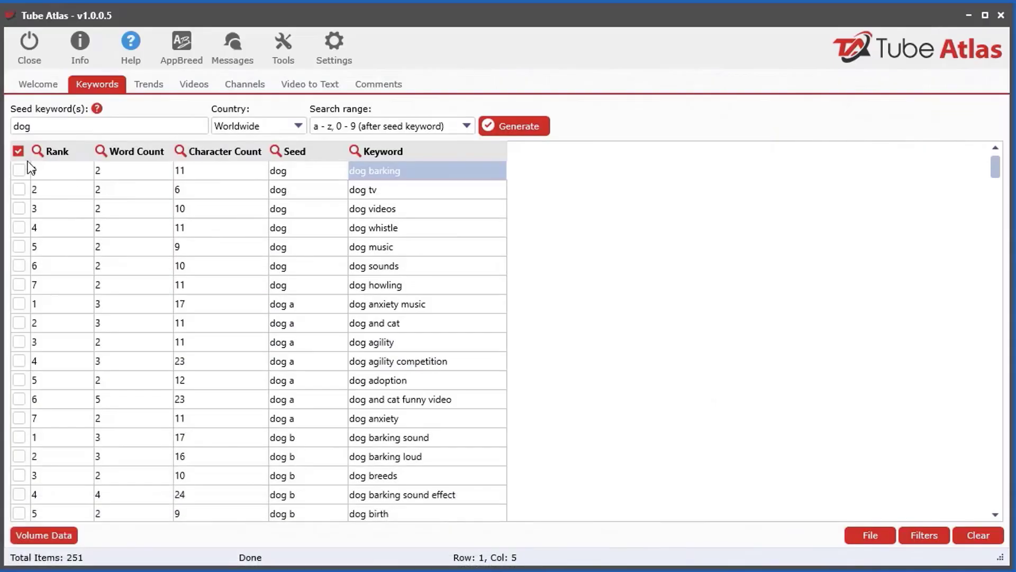
pyautogui.click(53, 179)
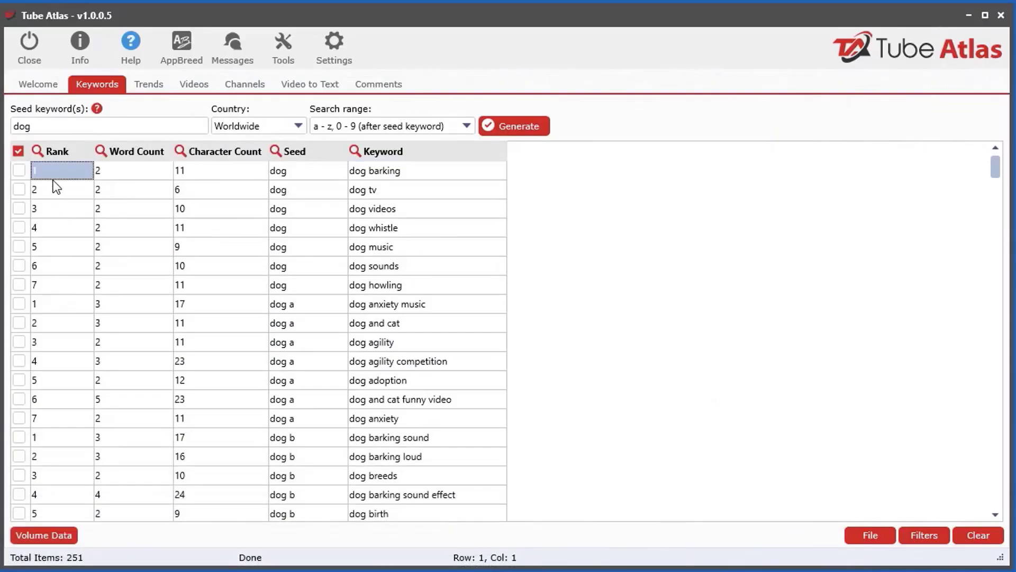
pyautogui.click(304, 302)
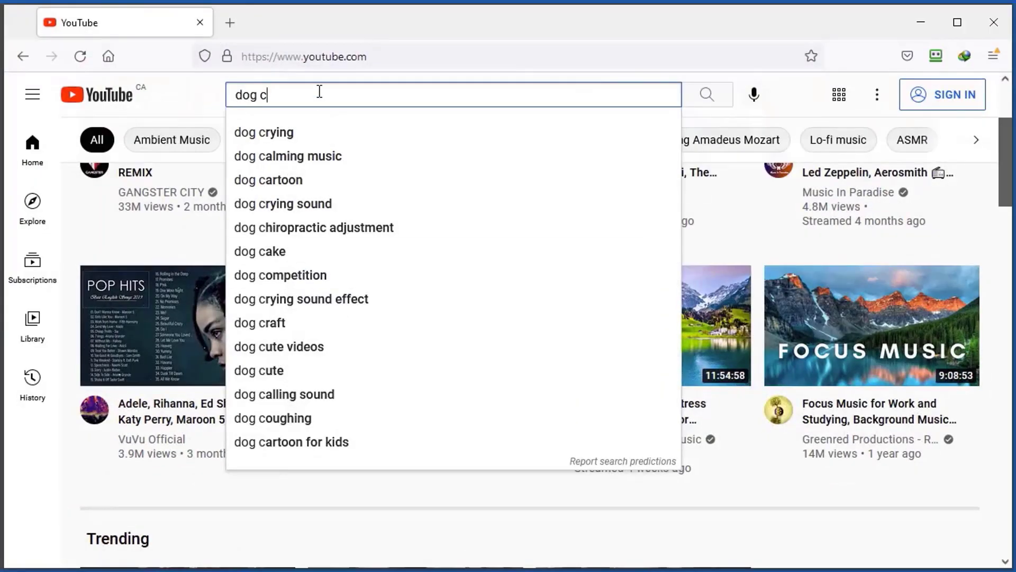
# - Return YouTube's query to 'dog a' and minimize Firefox to show the Tube Atlas table
pyautogui.press('BackSpace')
pyautogui.write('a')
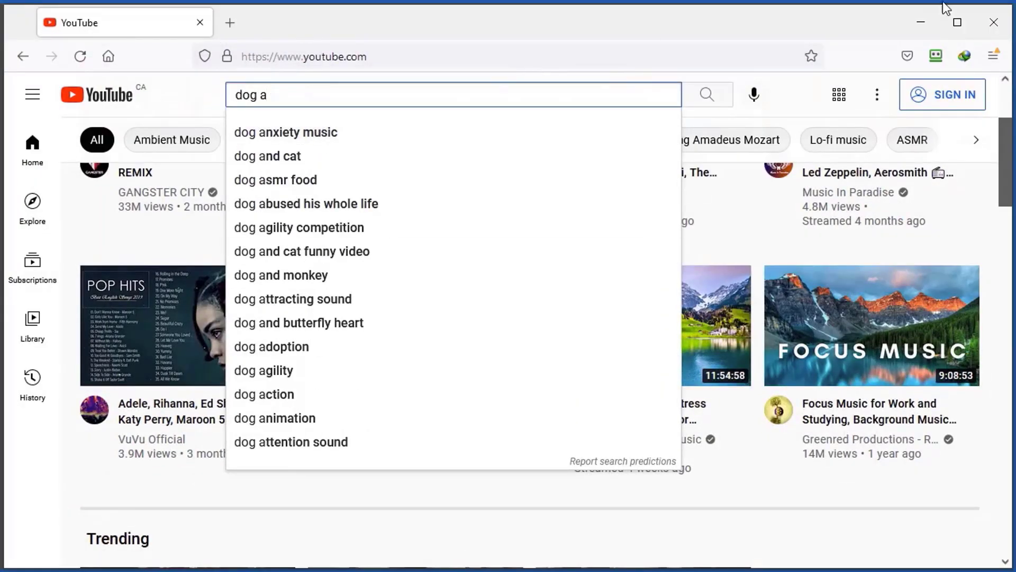
pyautogui.click(932, 24)
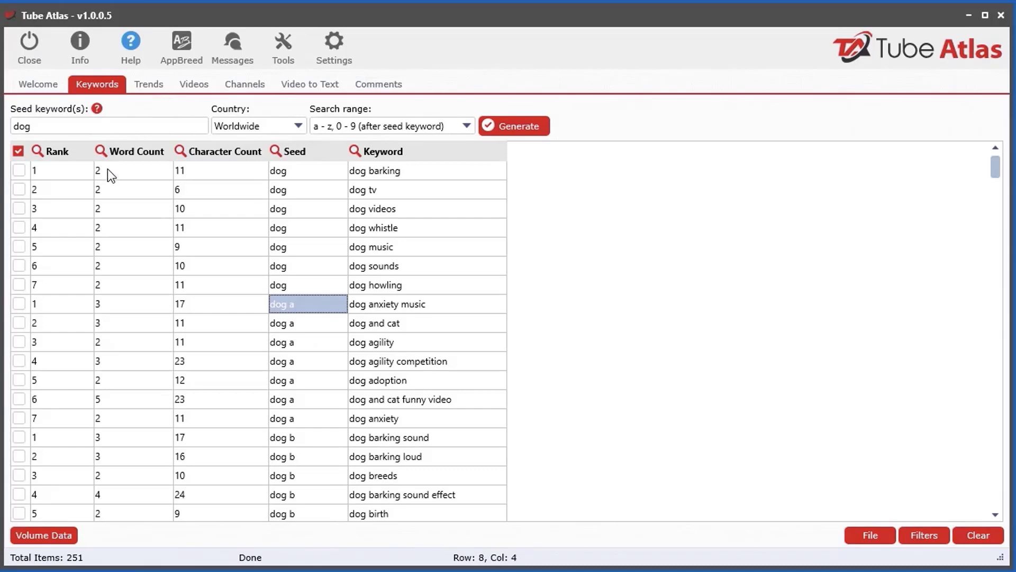
# - Point out the Word Count and Character Count columns of the keyword table
pyautogui.click(125, 169)
pyautogui.click(395, 170)
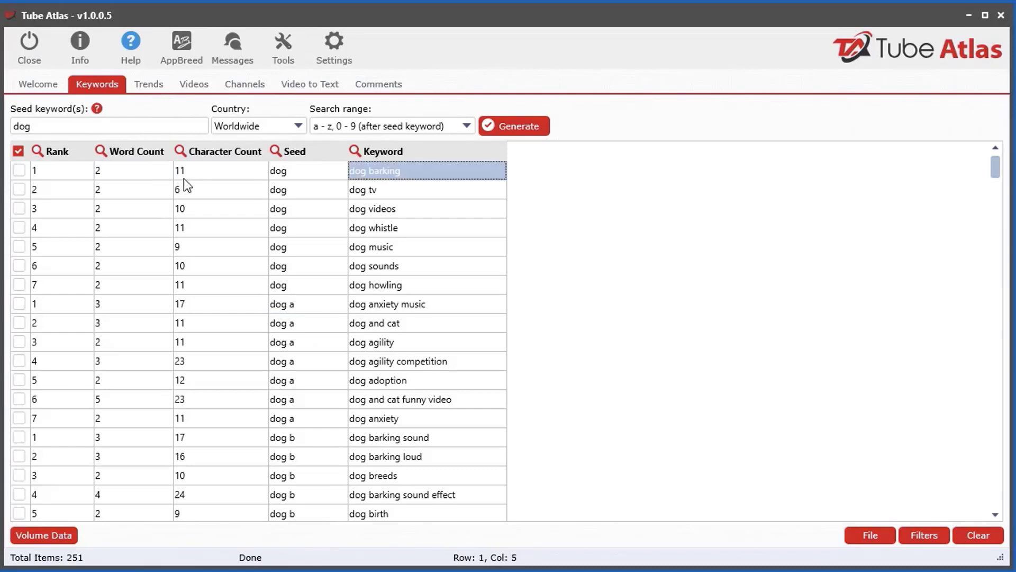
pyautogui.click(199, 174)
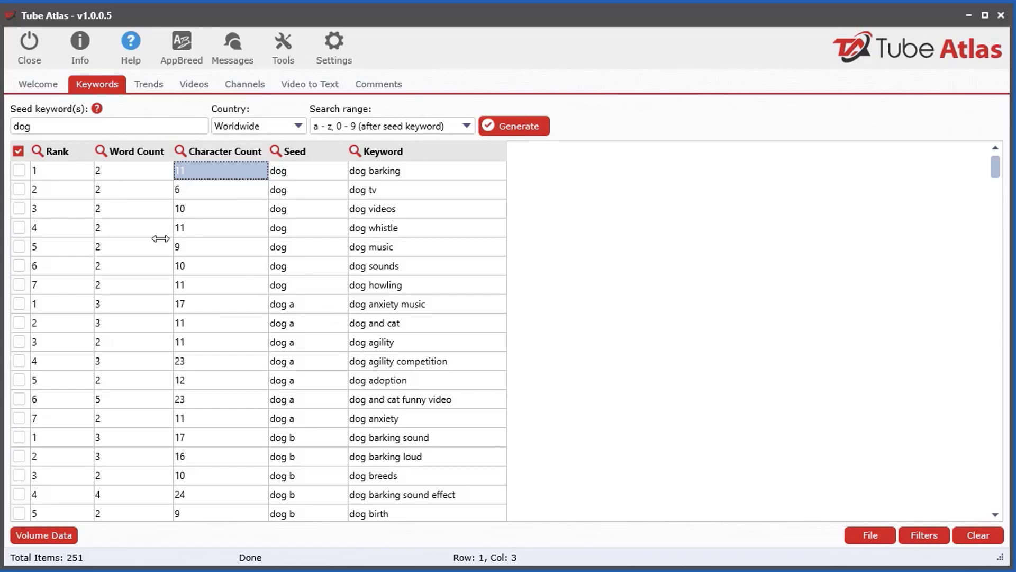
# - Filter Character Count to greater than 20, then change the filter to greater than 50
pyautogui.click(180, 151)
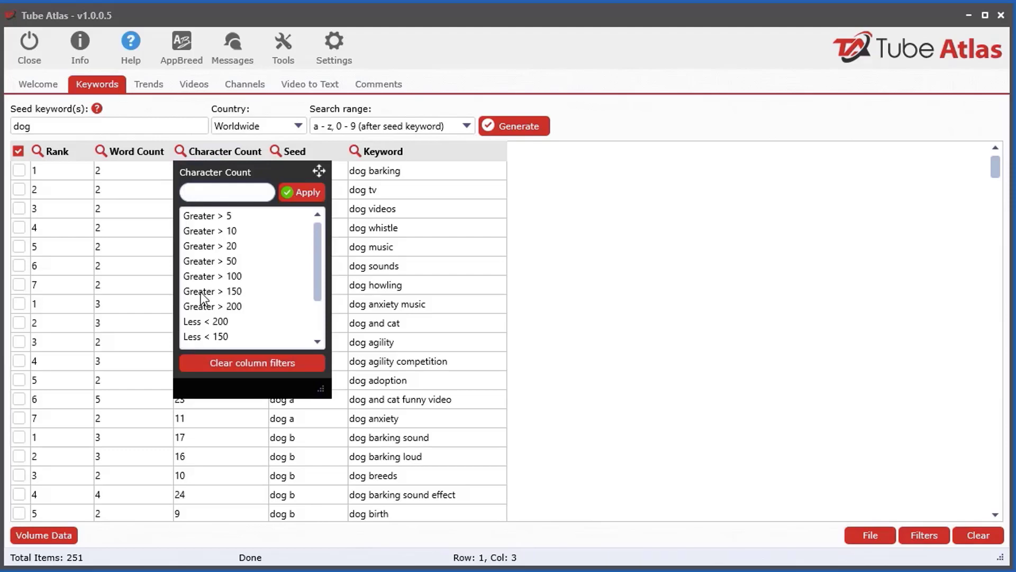
pyautogui.click(233, 246)
pyautogui.click(221, 192)
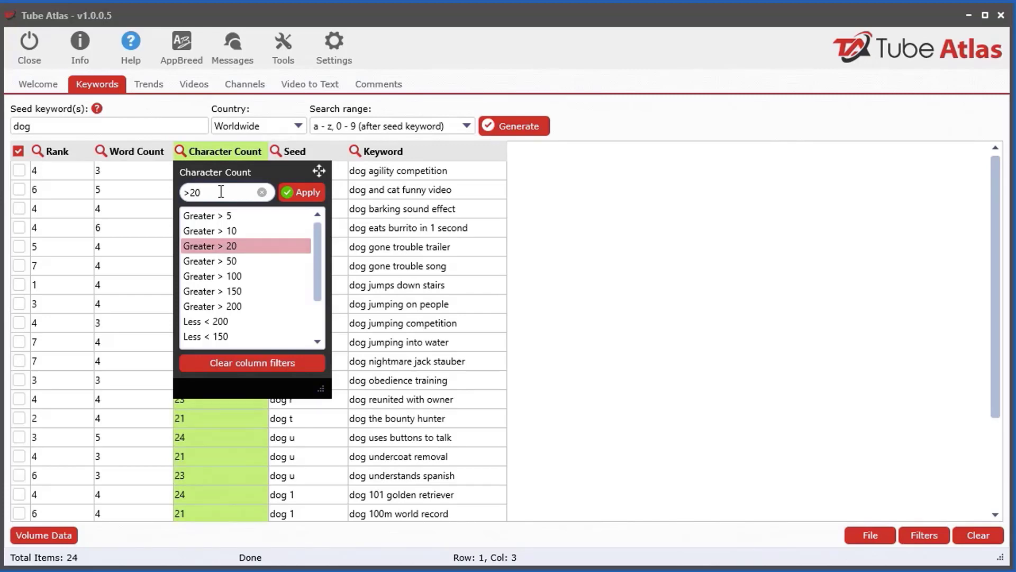
pyautogui.press('BackSpace')
pyautogui.press('BackSpace')
pyautogui.write('50')
pyautogui.click(302, 192)
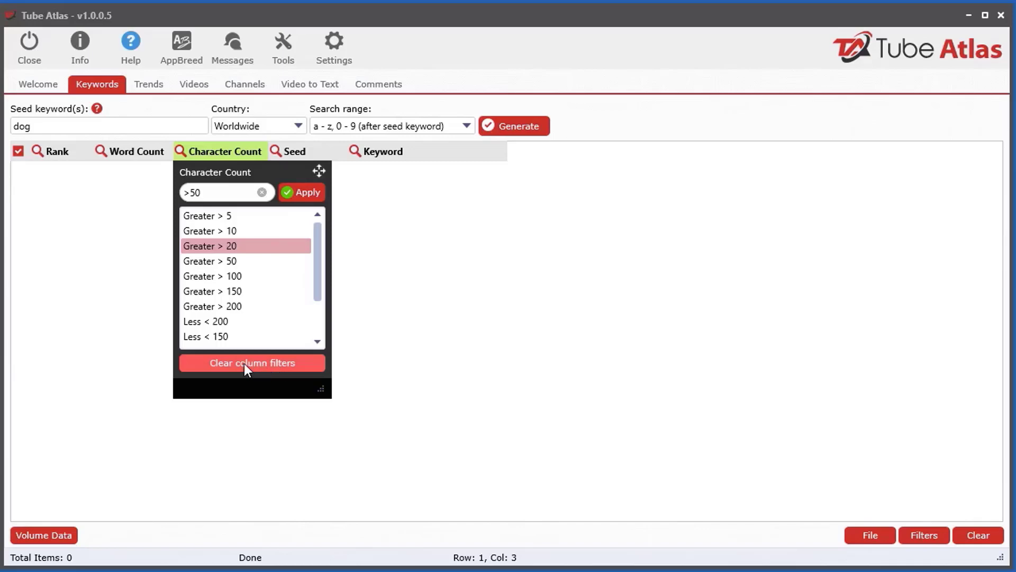
# - Clear the column filter and all filters to restore all 251 keywords
pyautogui.click(922, 536)
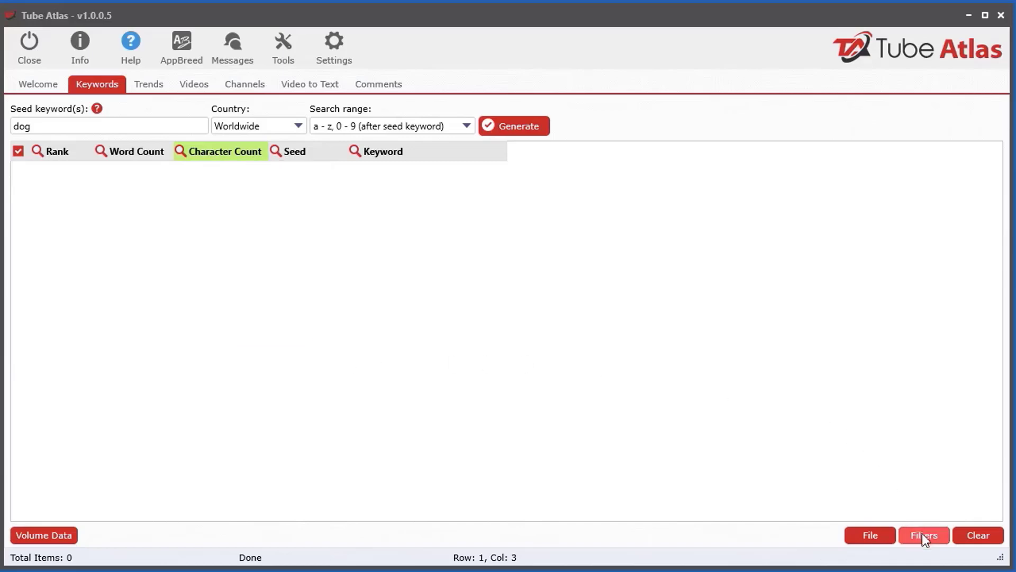
pyautogui.click(922, 536)
pyautogui.click(932, 553)
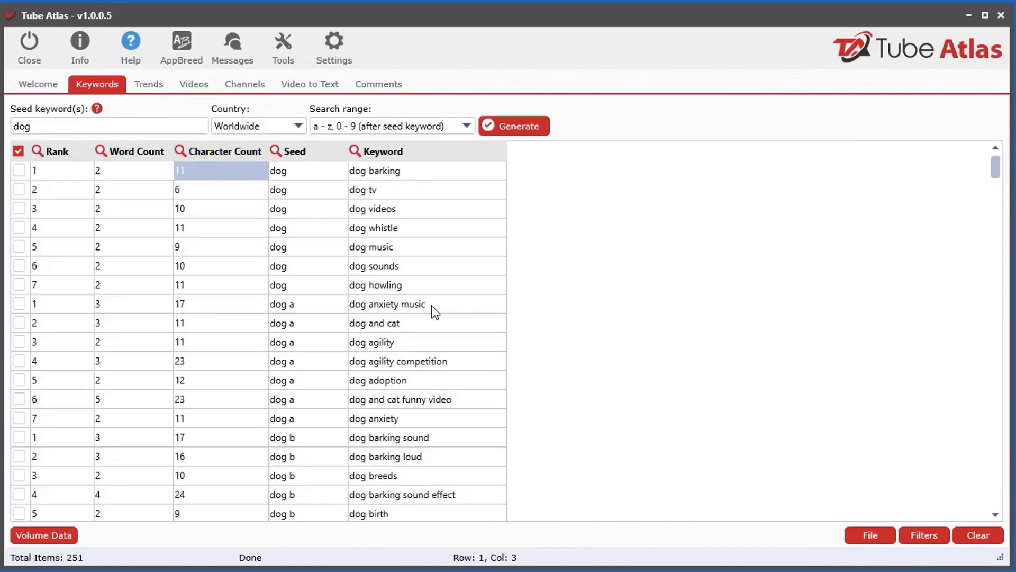
# - Search the Keyword column for 'cat', then erase the search and close it
pyautogui.click(354, 152)
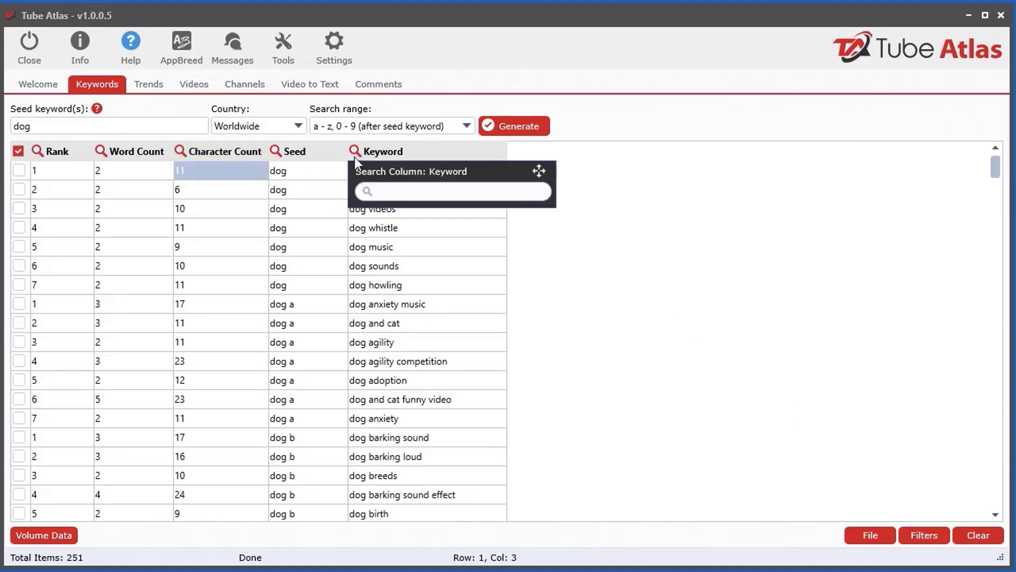
pyautogui.write('cat')
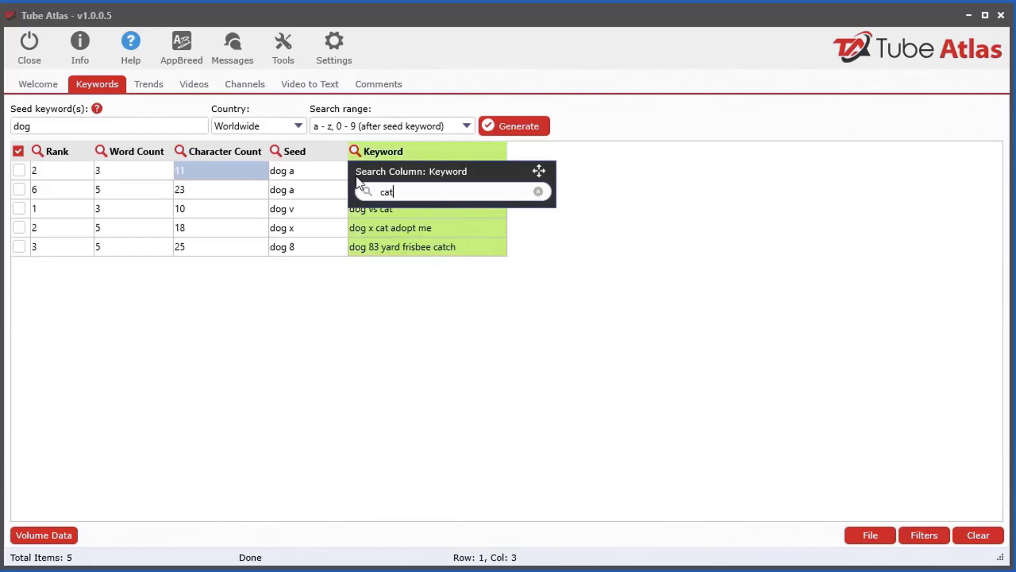
pyautogui.press('BackSpace')
pyautogui.press('BackSpace')
pyautogui.press('BackSpace')
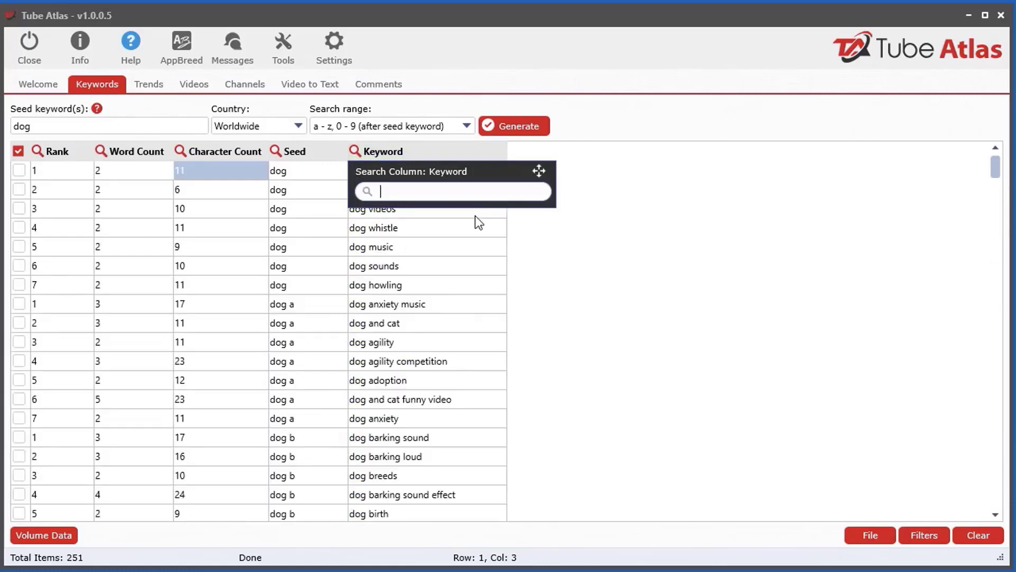
pyautogui.click(585, 266)
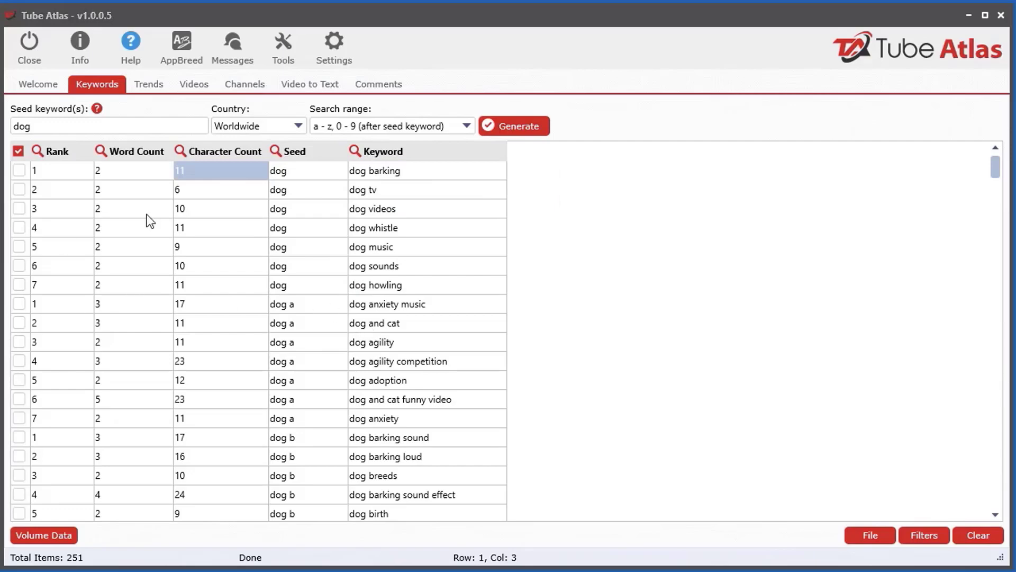
# - Point out the 'dog' seed keyword and show the Search range dropdown choices
pyautogui.click(108, 126)
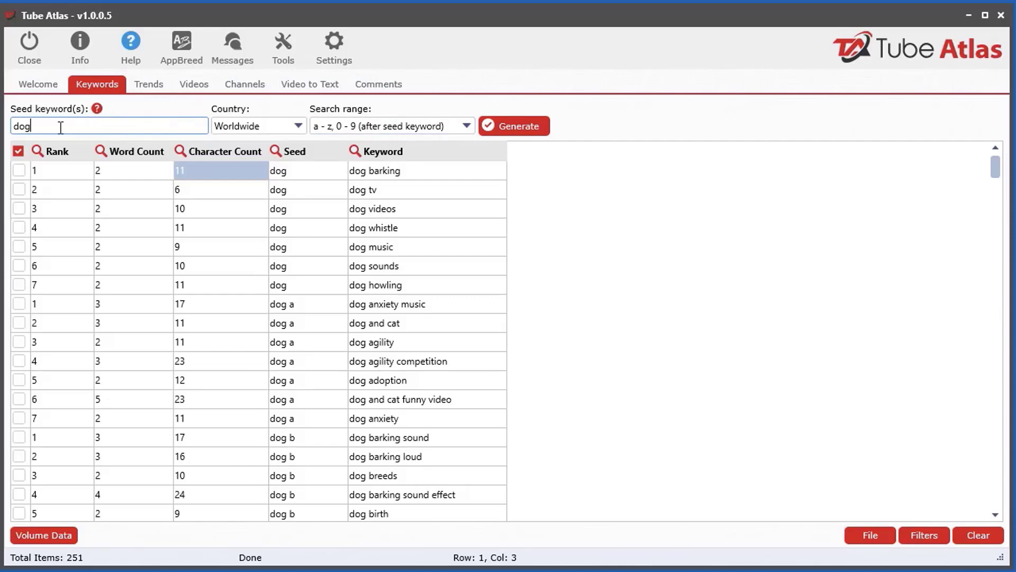
pyautogui.click(369, 126)
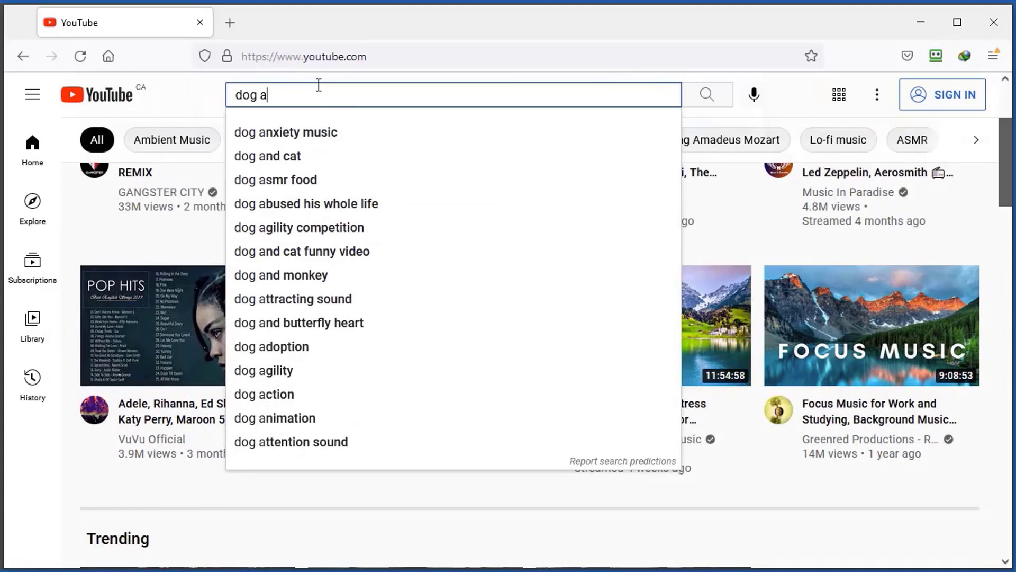
# - Restore 'dog a' in YouTube, then try a letter before dog with 'b dog'
pyautogui.press('BackSpace')
pyautogui.press('BackSpace')
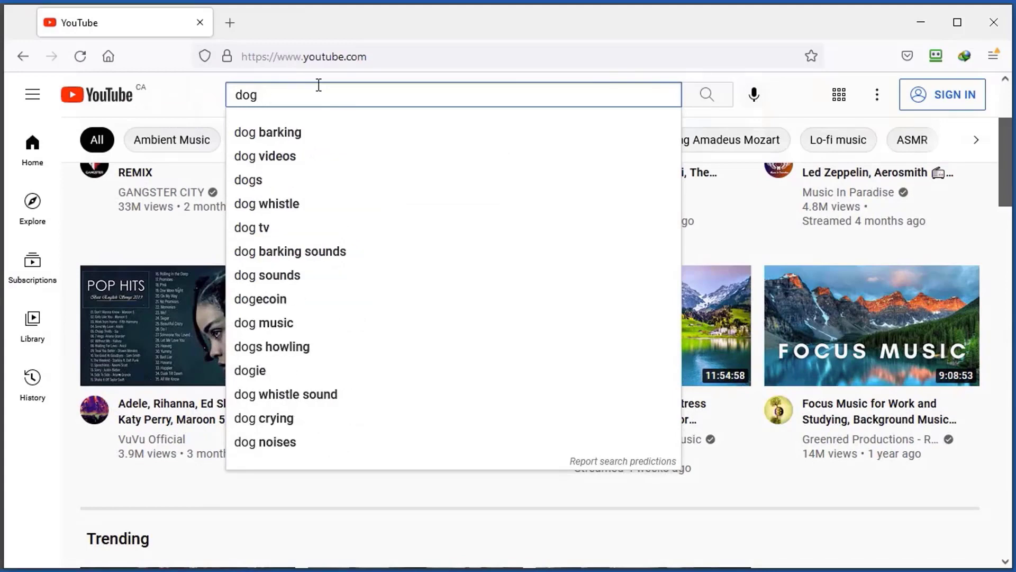
pyautogui.write('a')
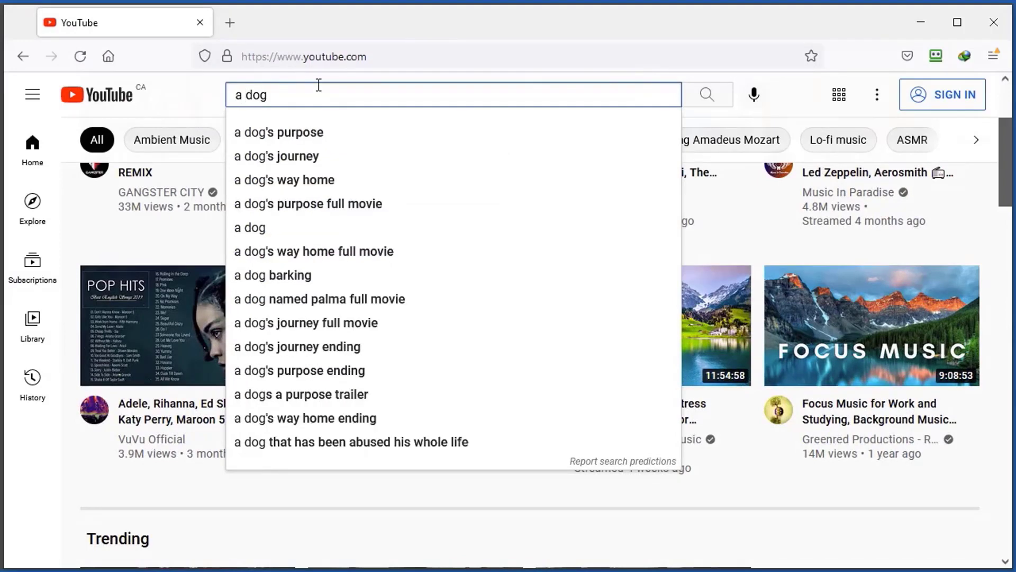
pyautogui.press('Left')
pyautogui.press('BackSpace')
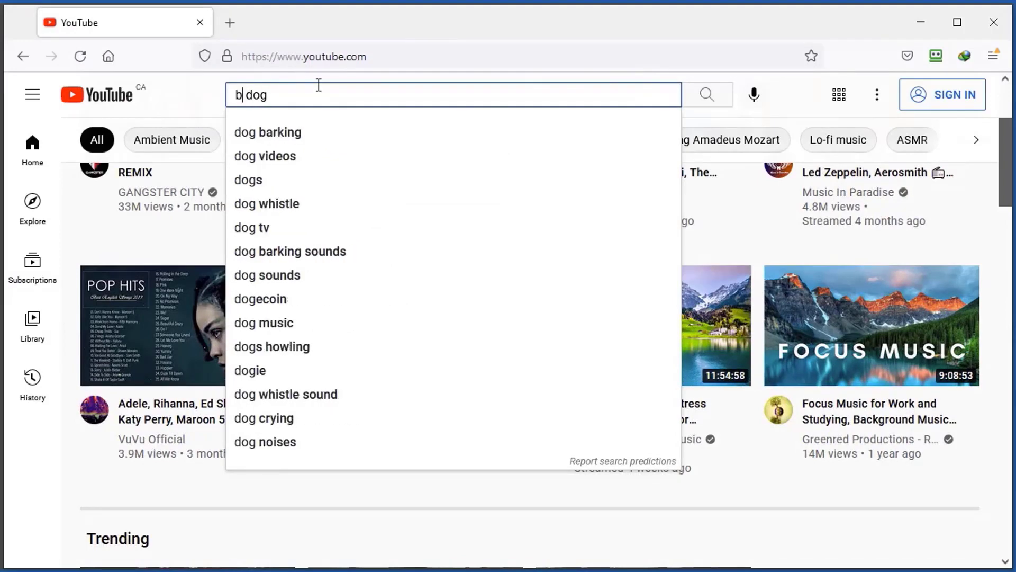
pyautogui.write('b')
pyautogui.press('BackSpace')
# - Check 'c dog' predictions, then set Tube Atlas's search range to before AND after seed keyword
pyautogui.write('c')
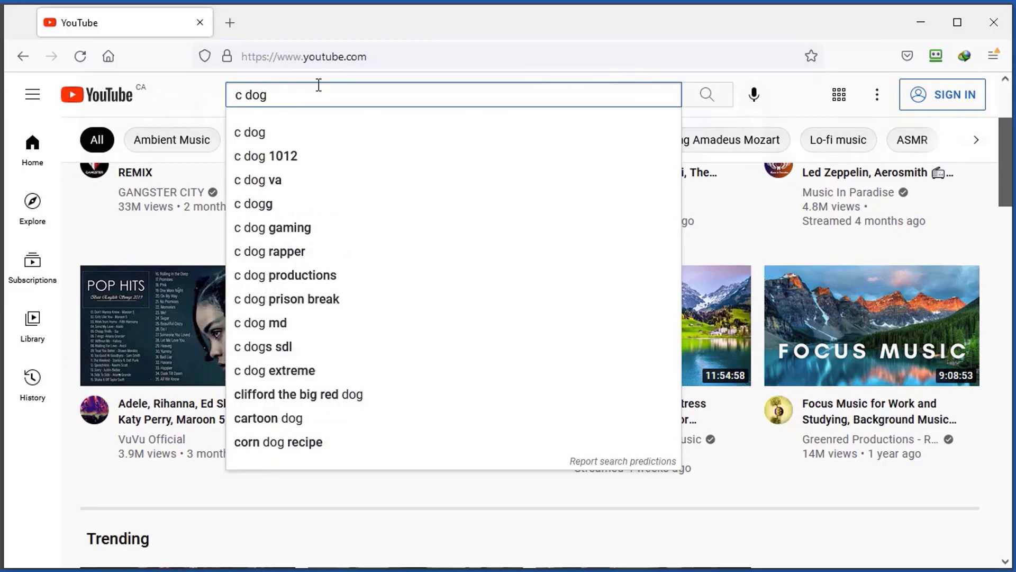
pyautogui.click(921, 22)
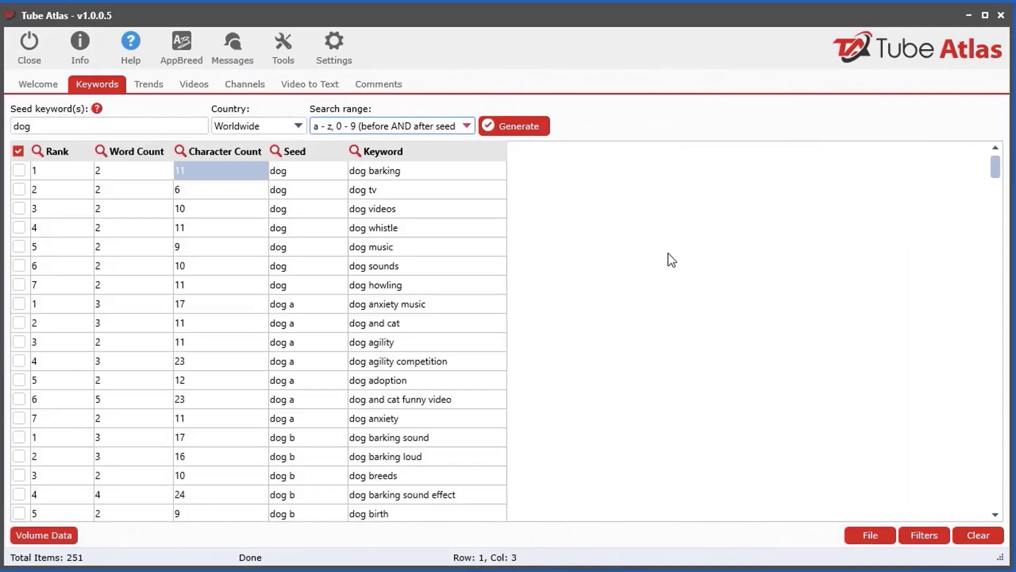
pyautogui.click(416, 128)
pyautogui.click(430, 179)
# - Clear all existing results and regenerate the dog keywords, giving 494 keywords
pyautogui.click(976, 535)
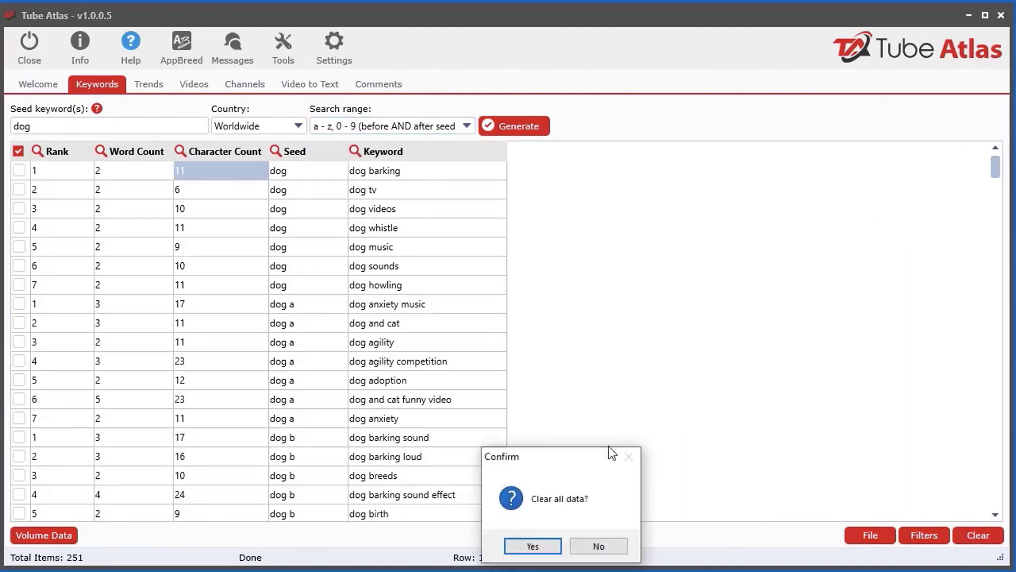
pyautogui.moveTo(608, 447); pyautogui.dragTo(543, 232)
pyautogui.click(500, 319)
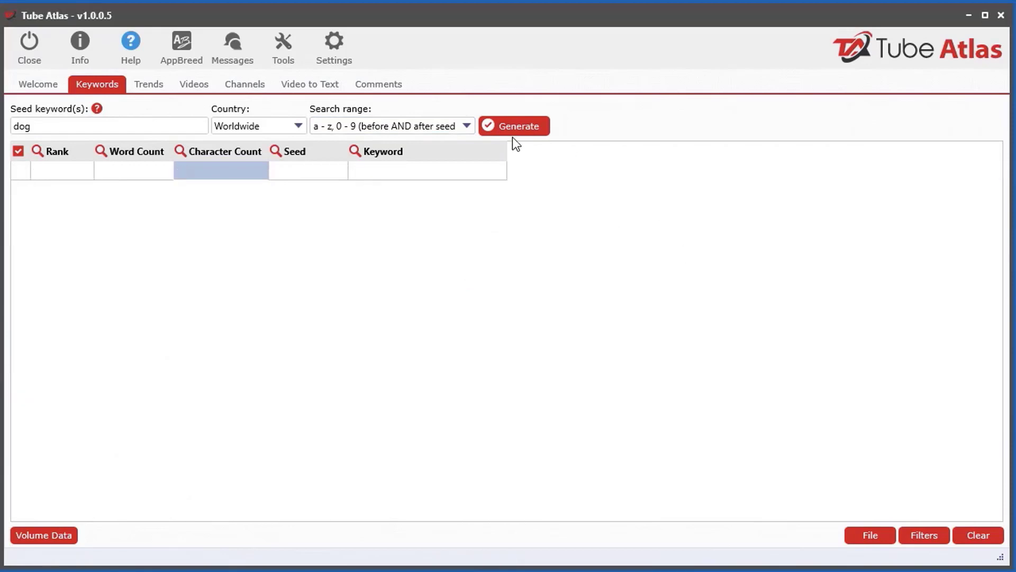
pyautogui.click(539, 128)
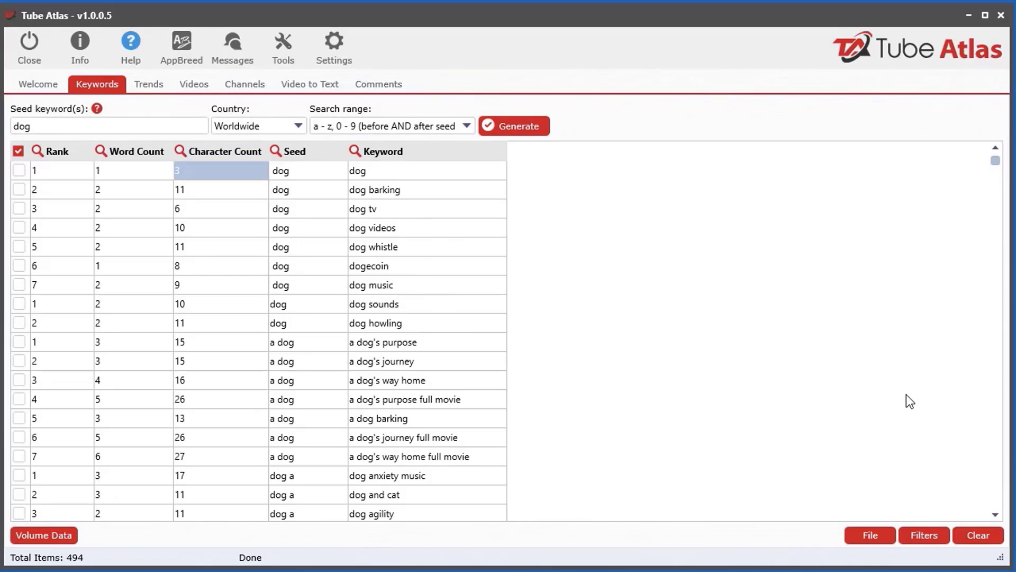
# - Clear all results, choose the 'aa-zz (after seed keyword)' range and generate again
pyautogui.click(446, 130)
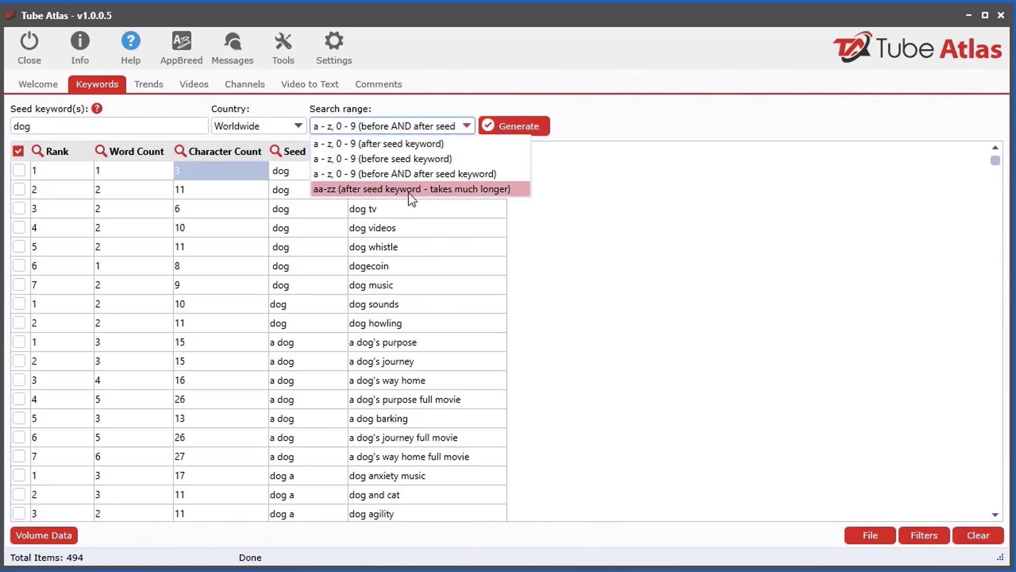
pyautogui.click(659, 111)
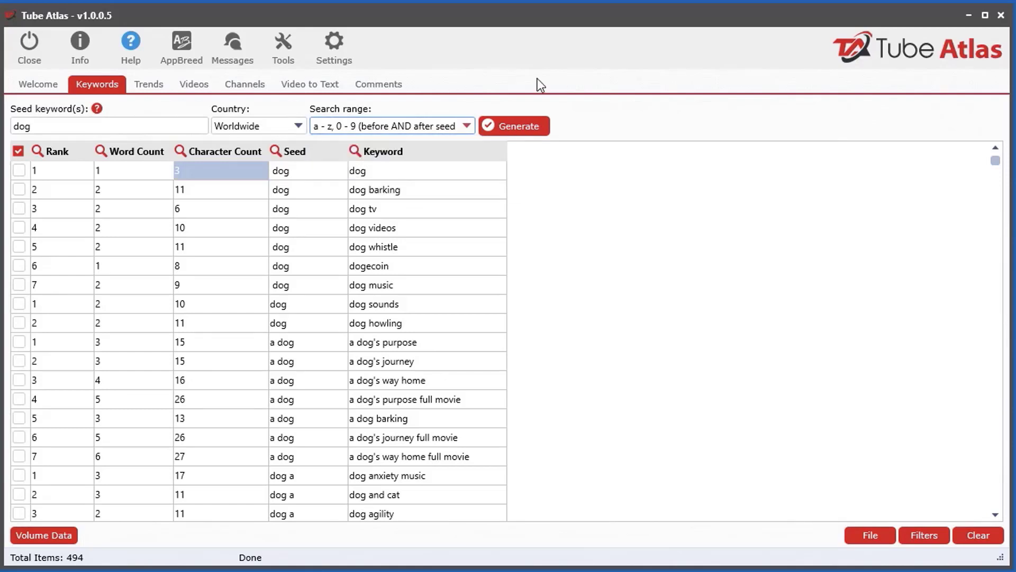
pyautogui.click(967, 534)
pyautogui.click(533, 544)
pyautogui.click(438, 132)
pyautogui.click(419, 189)
pyautogui.click(526, 124)
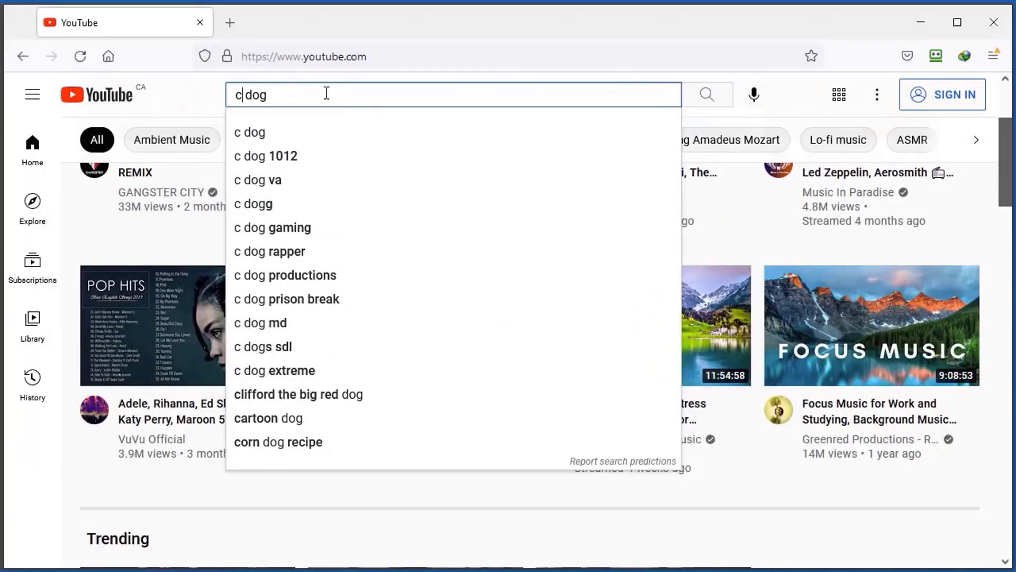
# - Query YouTube for 'dog aa', 'dog ab', 'dog ac', 'dog ad' and 'dog bb' in turn
pyautogui.press('BackSpace')
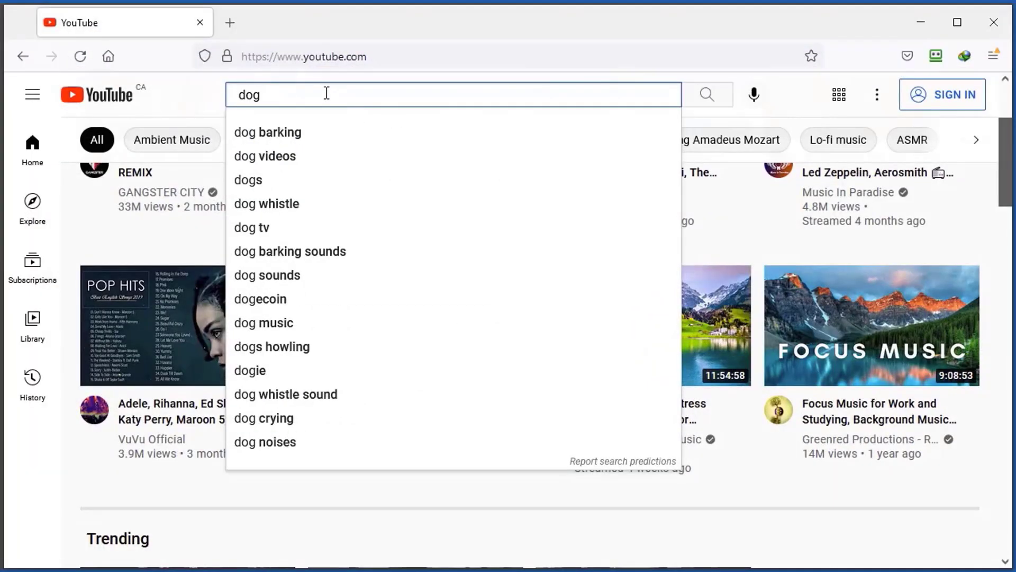
pyautogui.press('Delete')
pyautogui.press('End')
pyautogui.write('aa')
pyautogui.press('BackSpace')
pyautogui.write('b')
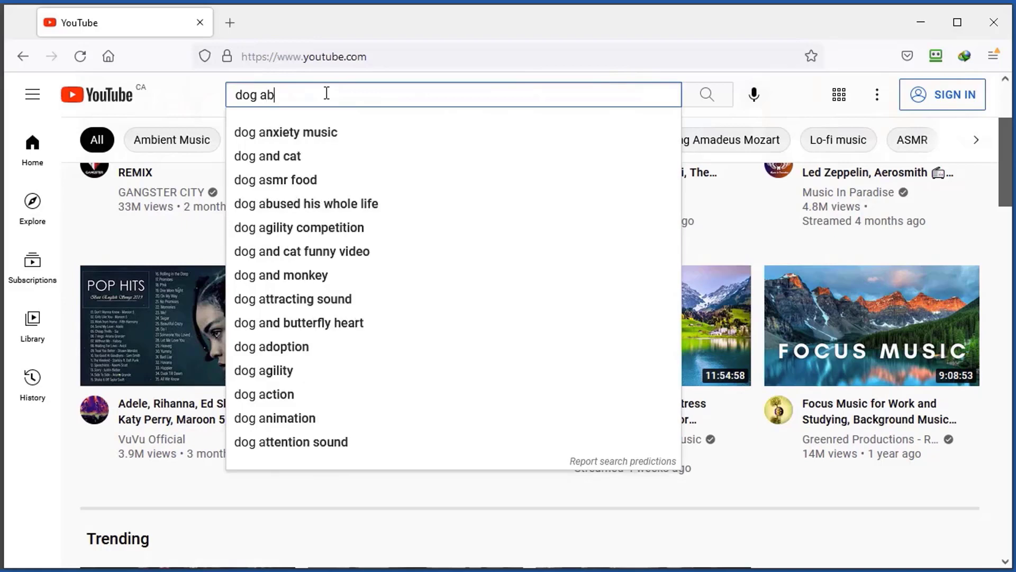
pyautogui.press('BackSpace')
pyautogui.write('c')
pyautogui.press('BackSpace')
pyautogui.write('d')
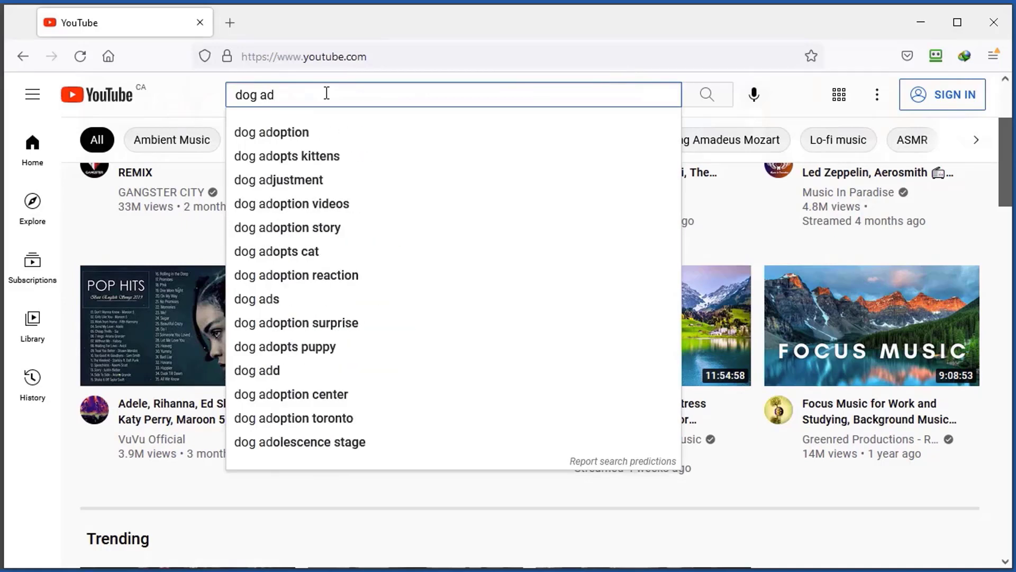
pyautogui.press('BackSpace')
pyautogui.press('BackSpace')
pyautogui.write('bb')
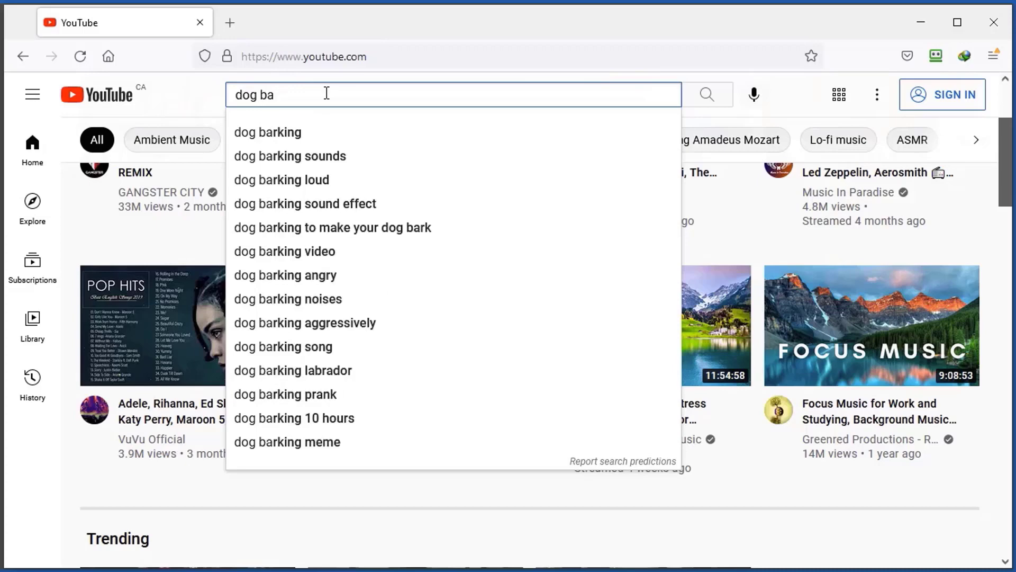
# - Stop the aa-zz generation at 1554 dog keywords and scroll through the results
pyautogui.click(934, 23)
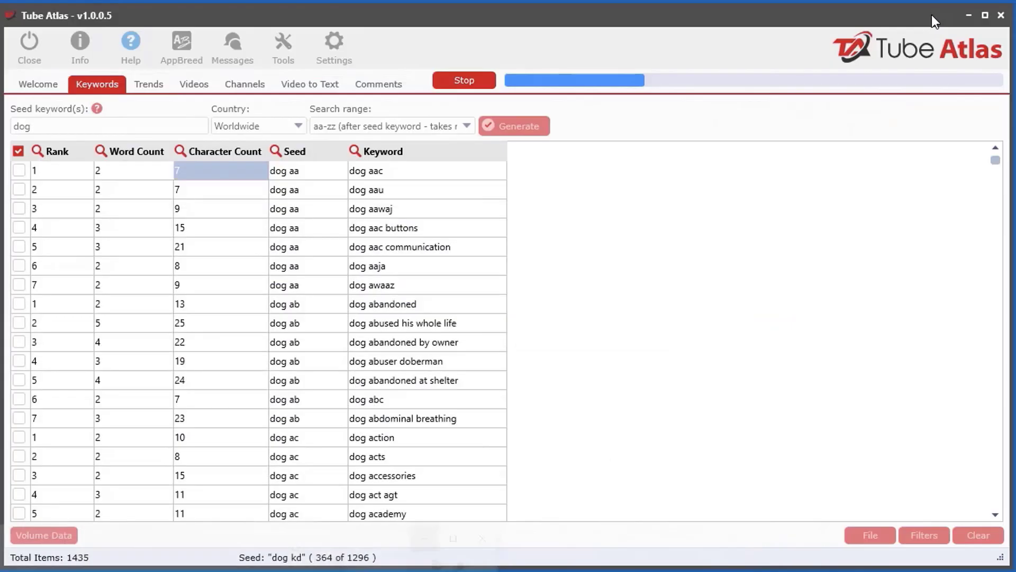
pyautogui.click(471, 78)
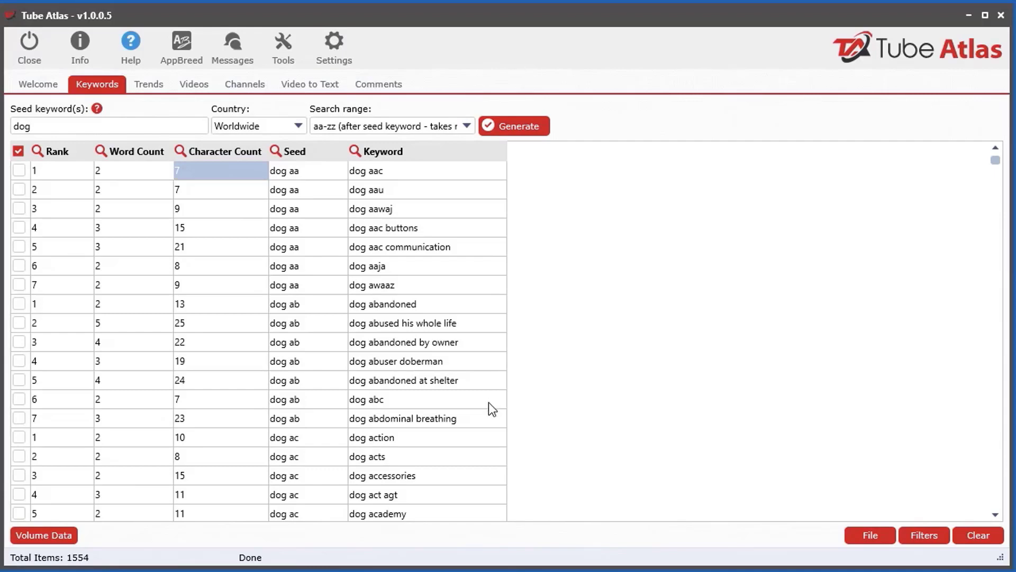
pyautogui.moveTo(995, 160)
pyautogui.mouseDown()
pyautogui.moveTo(994, 502)
pyautogui.moveTo(994, 160)
pyautogui.mouseUp()
# - Clear the results and generate for seeds 'dog,puppy' with the 'a - z, 0 - 9 (after seed keyword)' range
pyautogui.click(978, 535)
pyautogui.click(534, 550)
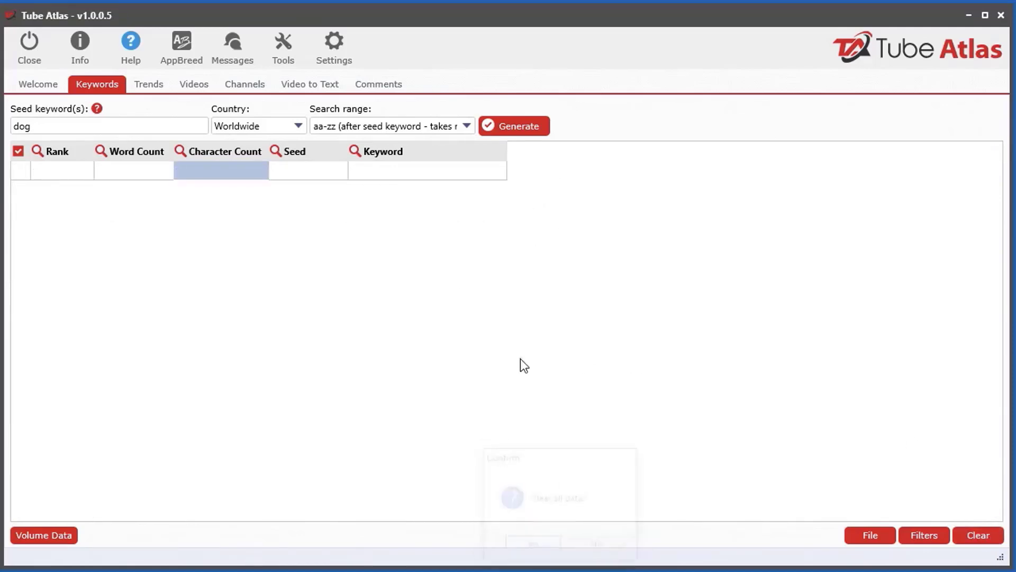
pyautogui.click(65, 121)
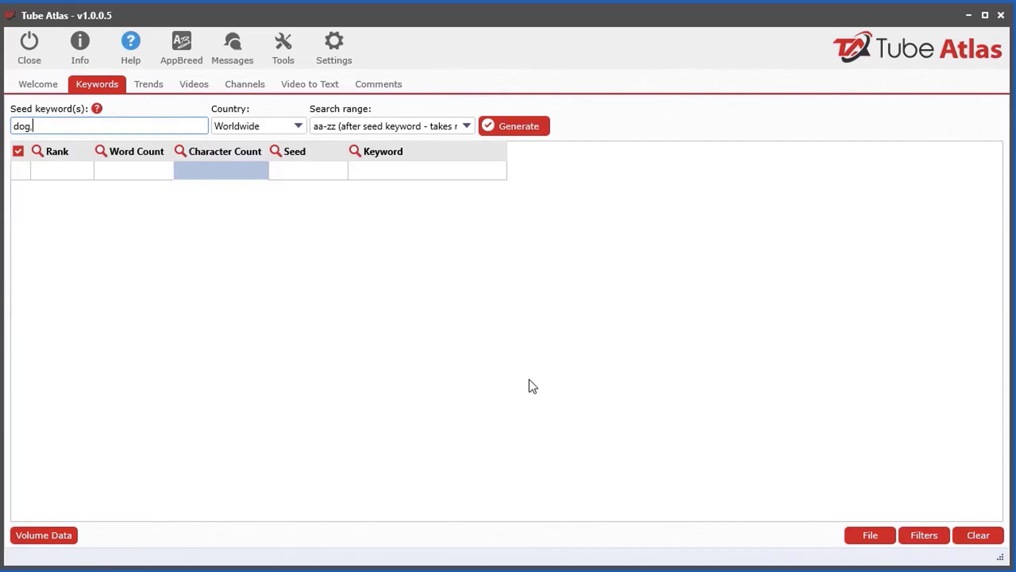
pyautogui.write(',puppy')
pyautogui.click(376, 126)
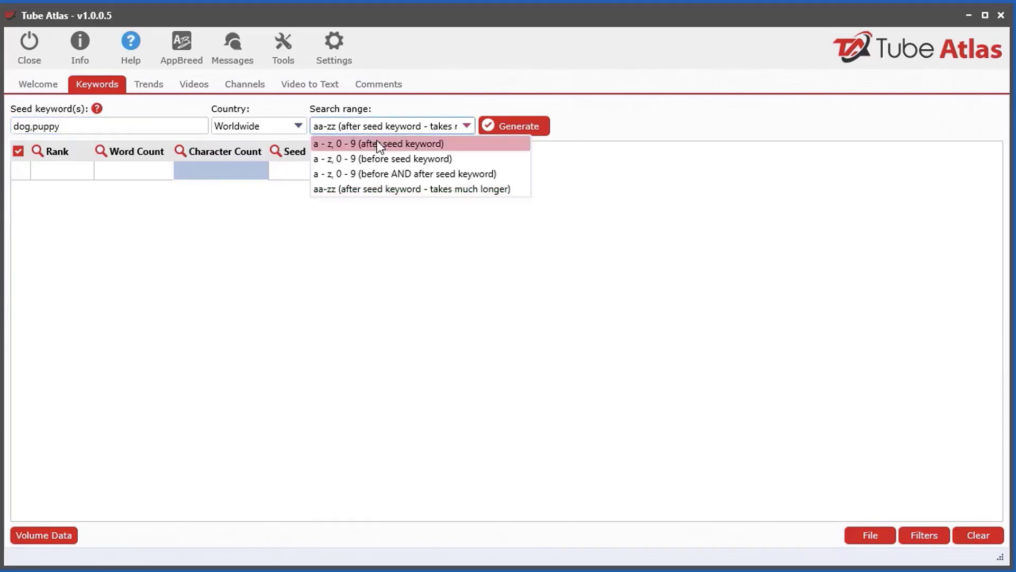
pyautogui.click(418, 143)
pyautogui.click(534, 123)
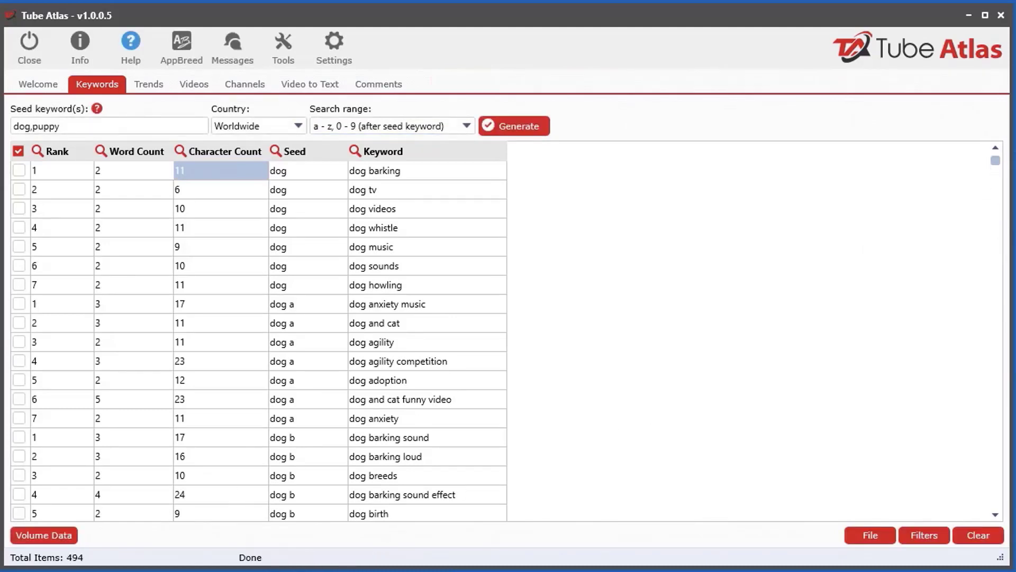
pyautogui.moveTo(995, 161)
pyautogui.mouseDown()
pyautogui.moveTo(980, 480)
pyautogui.moveTo(988, 476)
pyautogui.moveTo(995, 160)
pyautogui.mouseUp()
# - Clear the results and generate keywords for the wildcard seed 'dog * toy'
pyautogui.click(982, 536)
pyautogui.click(529, 544)
pyautogui.tripleClick(92, 133)
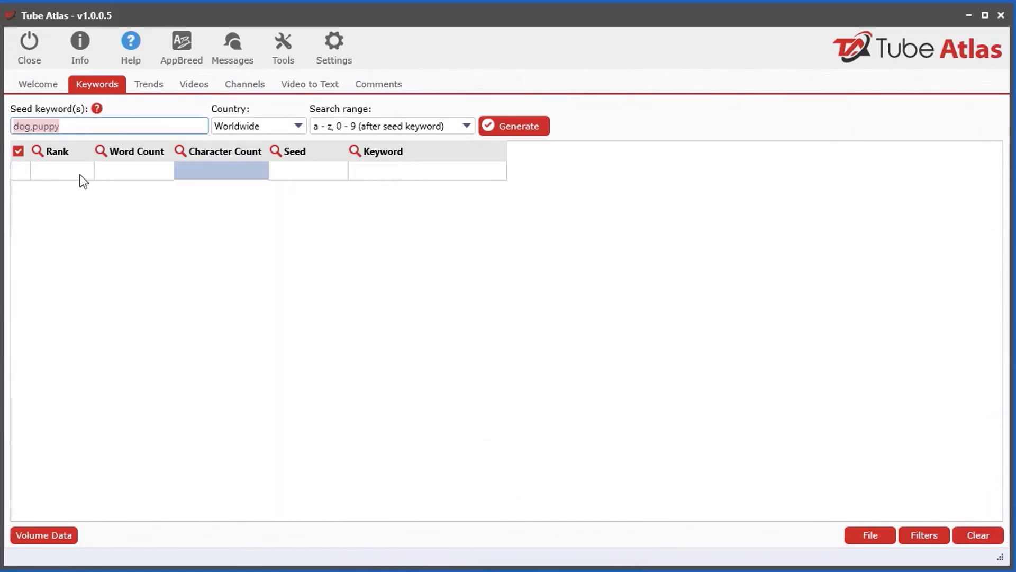
pyautogui.press('BackSpace')
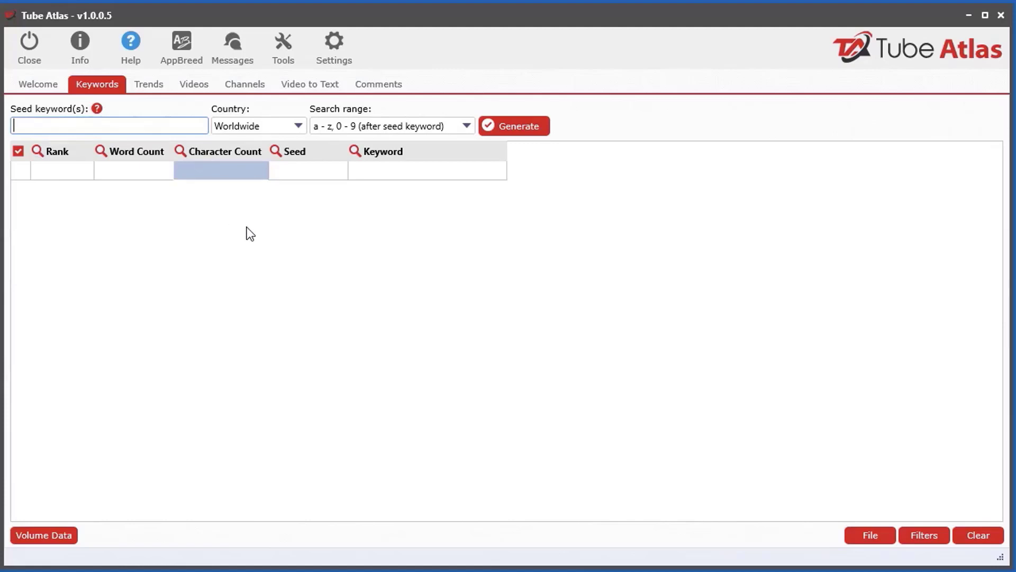
pyautogui.write('dog * toy')
pyautogui.click(35, 125)
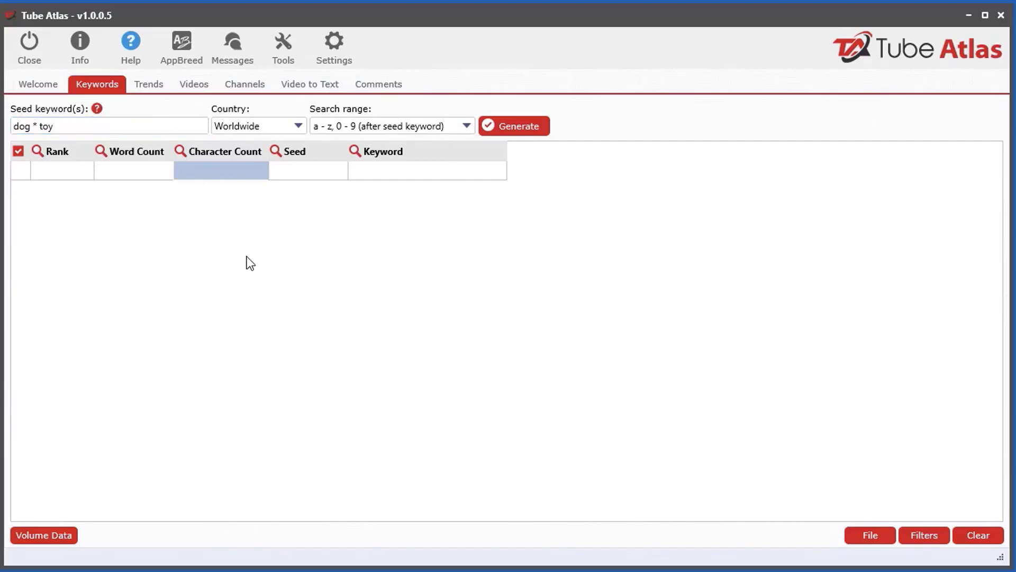
pyautogui.click(512, 126)
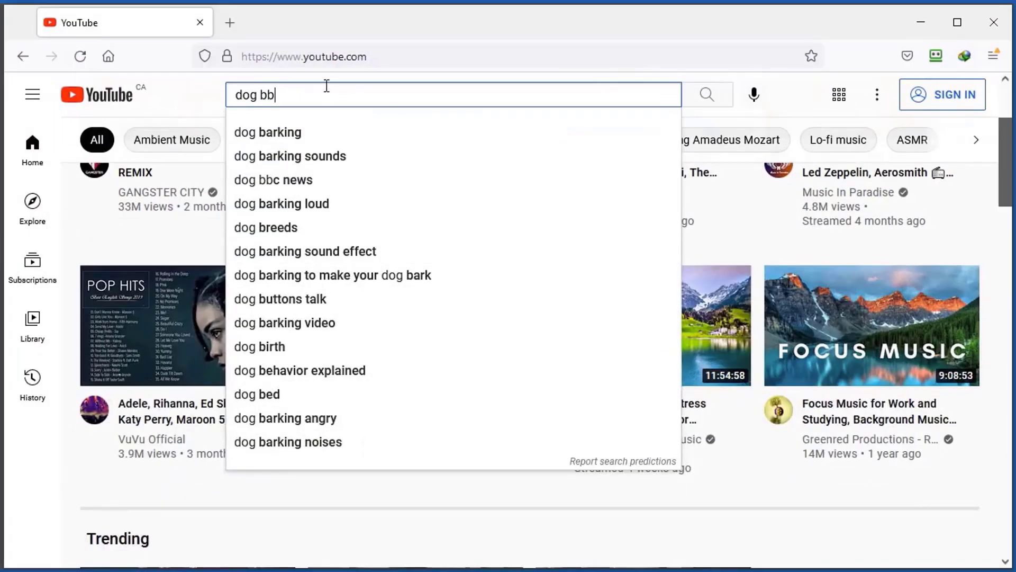
# - Check YouTube's suggestions for 'dog a toy', 'dog b toy' and 'dog c toy'
pyautogui.press('BackSpace')
pyautogui.press('BackSpace')
pyautogui.write('a toy')
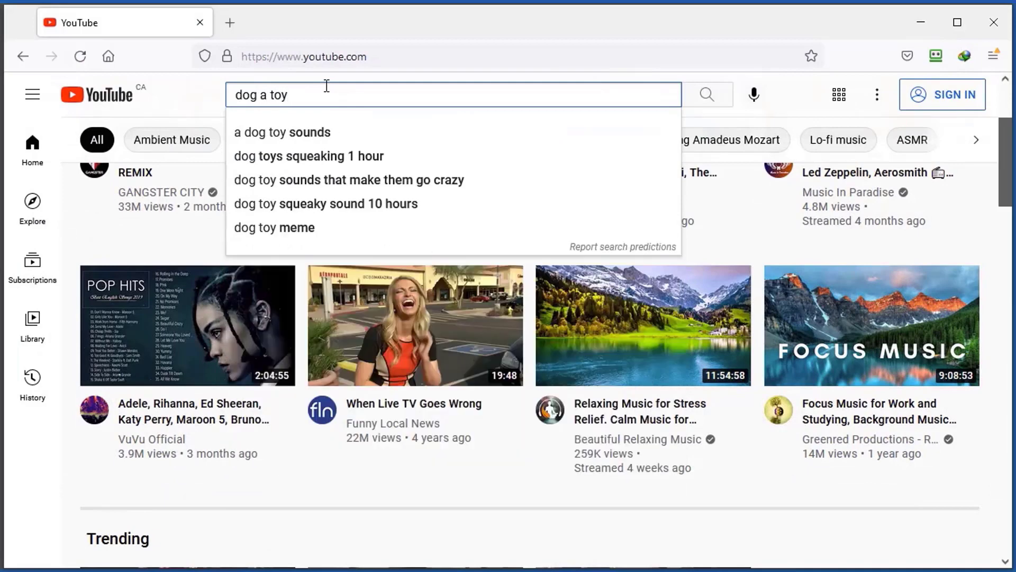
pyautogui.press('Left')
pyautogui.press('Left')
pyautogui.press('Left')
pyautogui.press('Left')
pyautogui.press('BackSpace')
pyautogui.write('b')
pyautogui.press('BackSpace')
pyautogui.write('c')
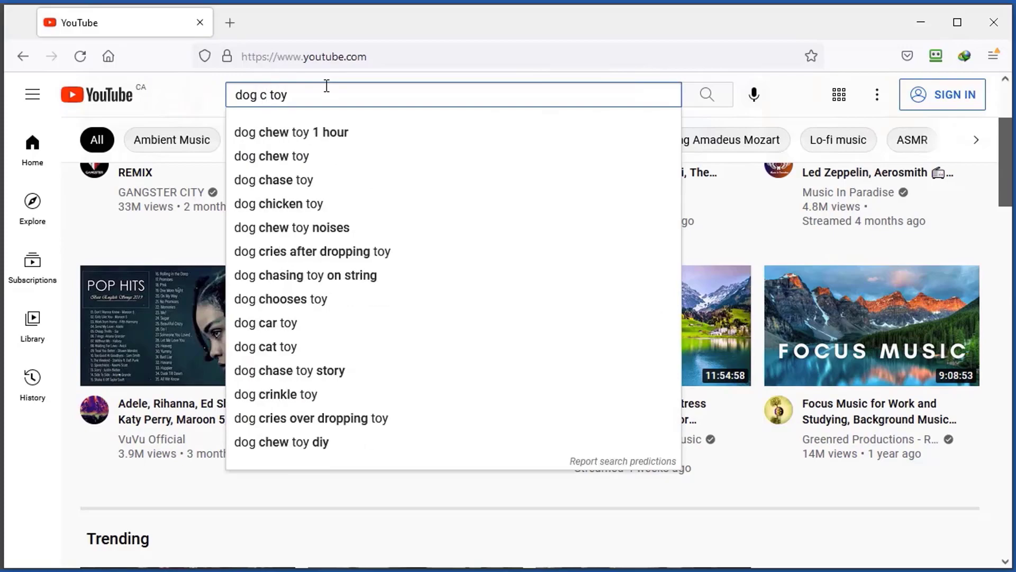
pyautogui.click(919, 21)
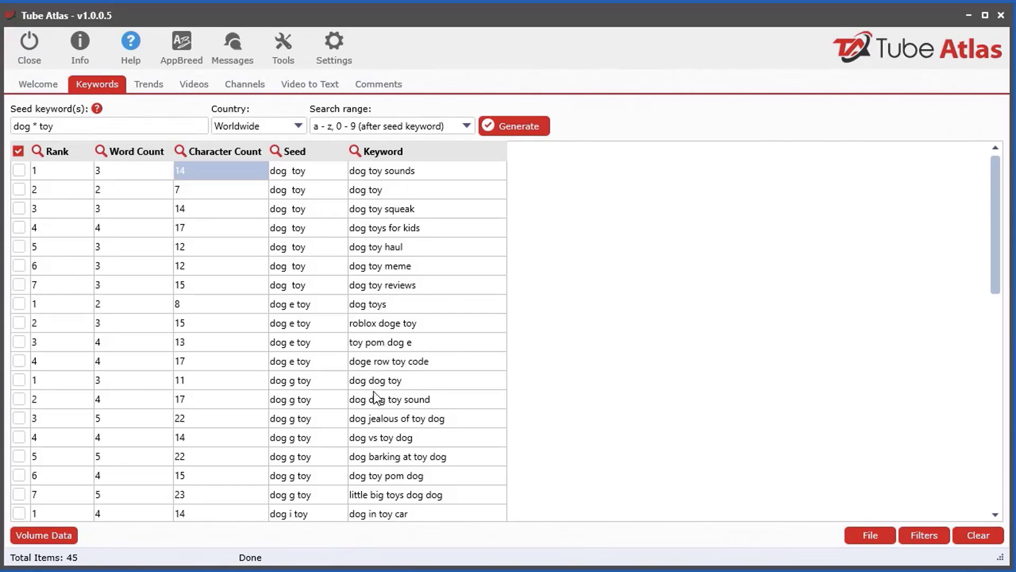
# - Browse the 45-keyword grid, selecting dog chewing on toy, dog playing with toys and dog toys for kids
pyautogui.scroll(-3, 395, 469)
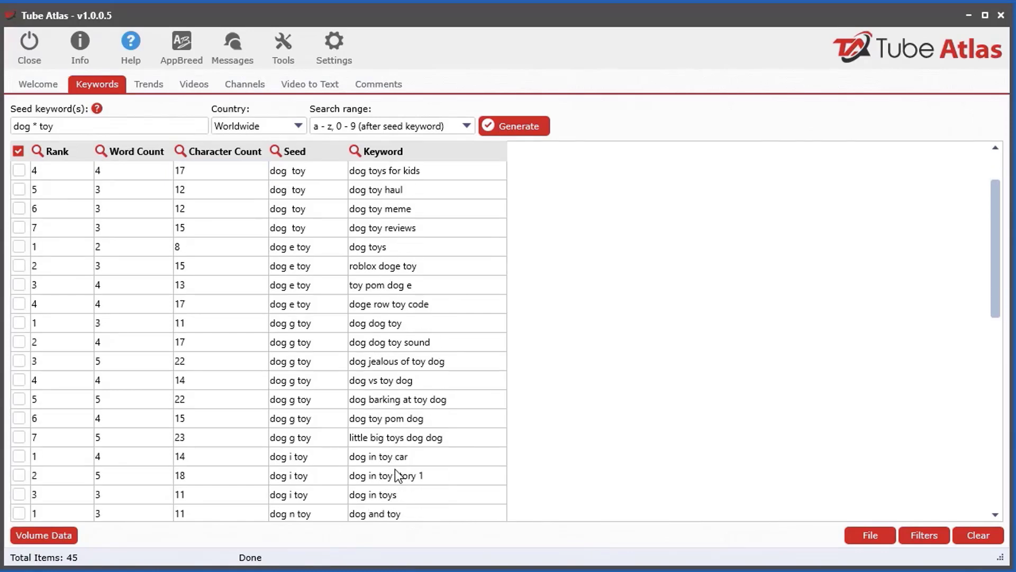
pyautogui.scroll(-1, 381, 324)
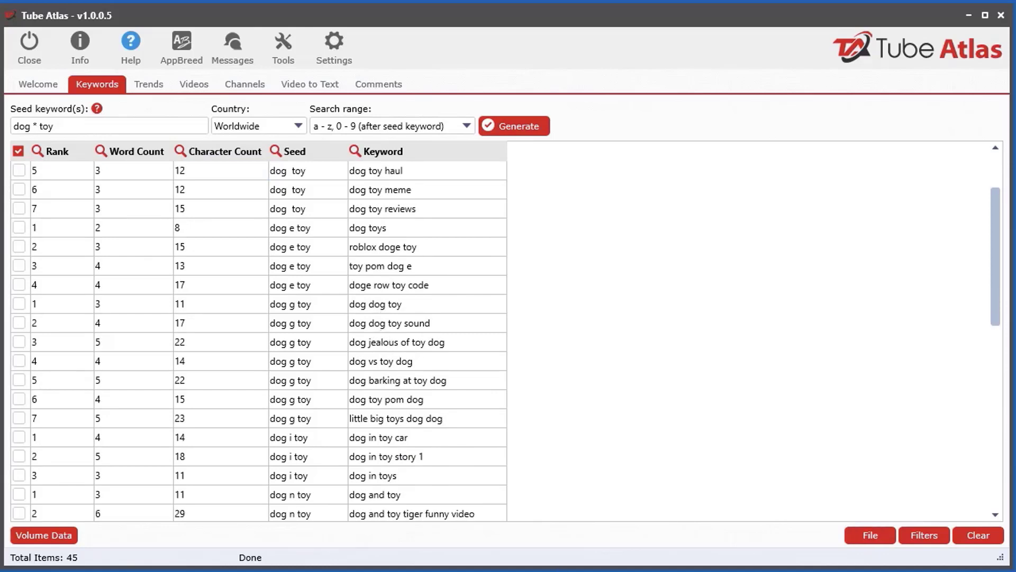
pyautogui.scroll(-5, 152, 431)
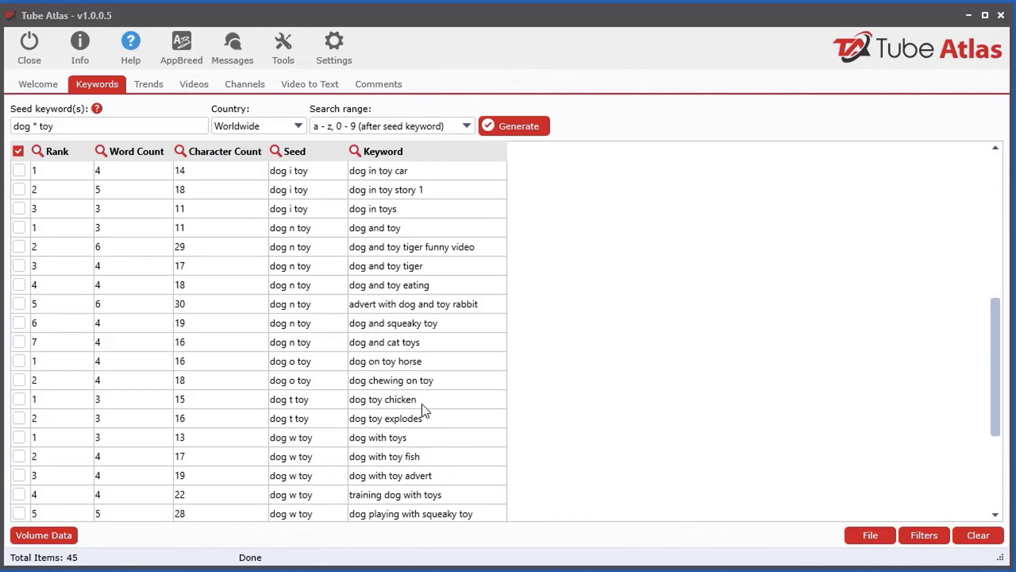
pyautogui.click(426, 381)
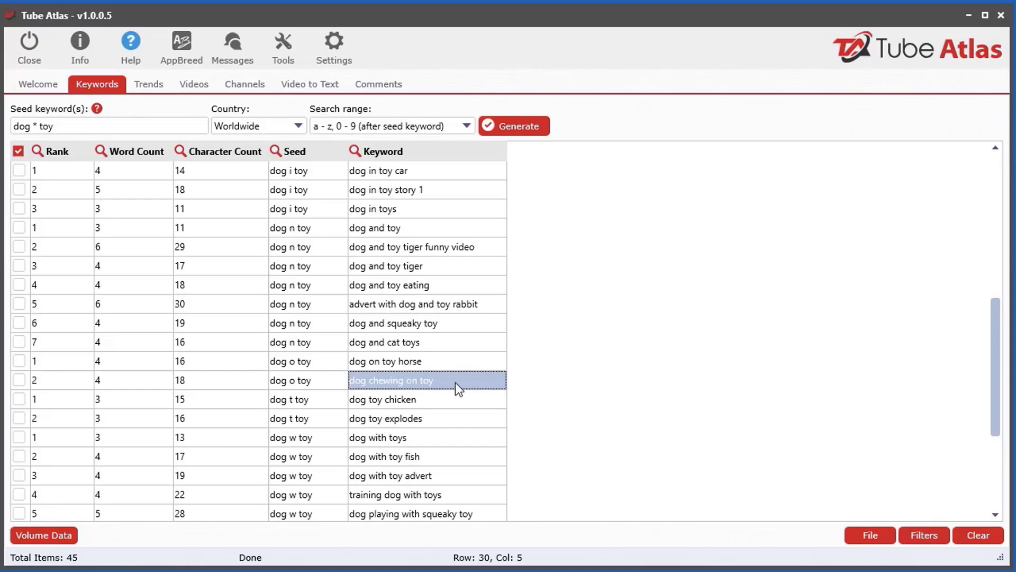
pyautogui.scroll(-5, 424, 442)
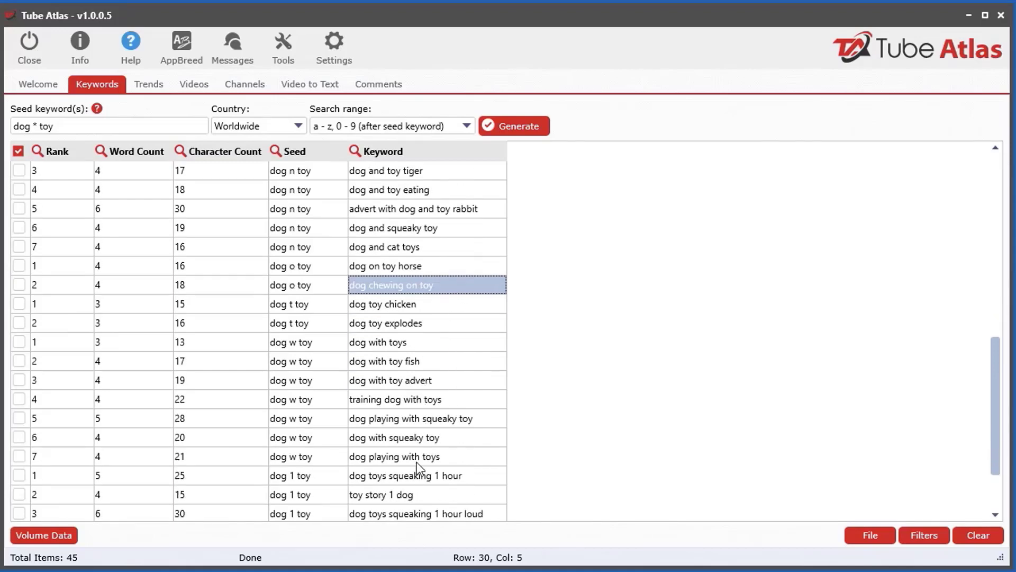
pyautogui.click(449, 457)
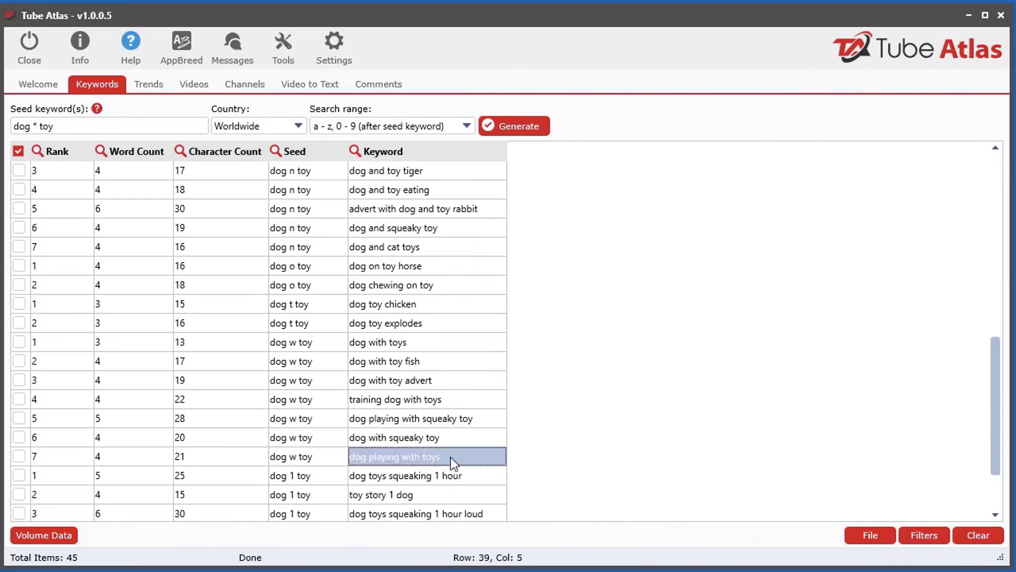
pyautogui.scroll(6, 413, 455)
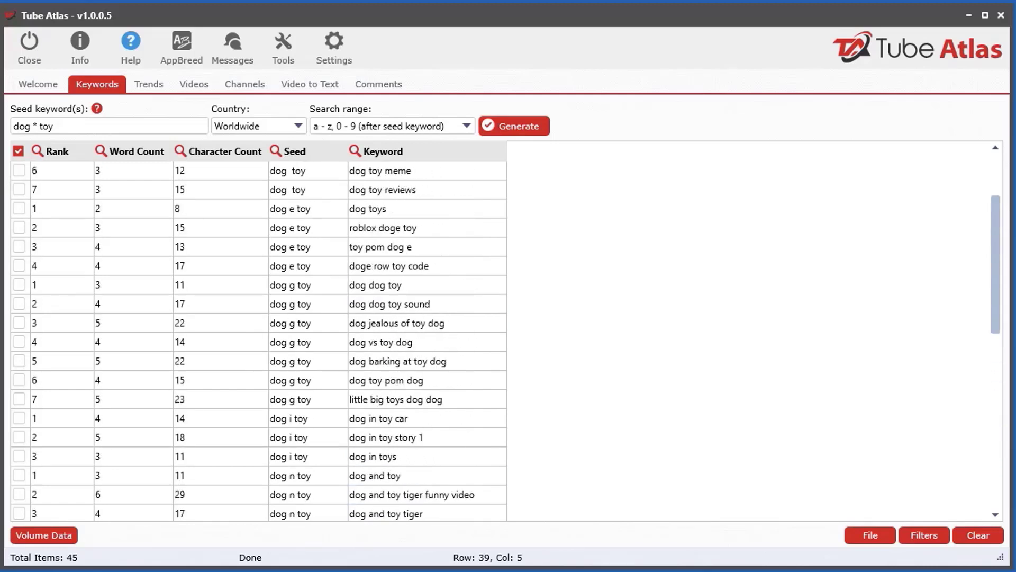
pyautogui.scroll(3, 308, 190)
pyautogui.click(308, 189)
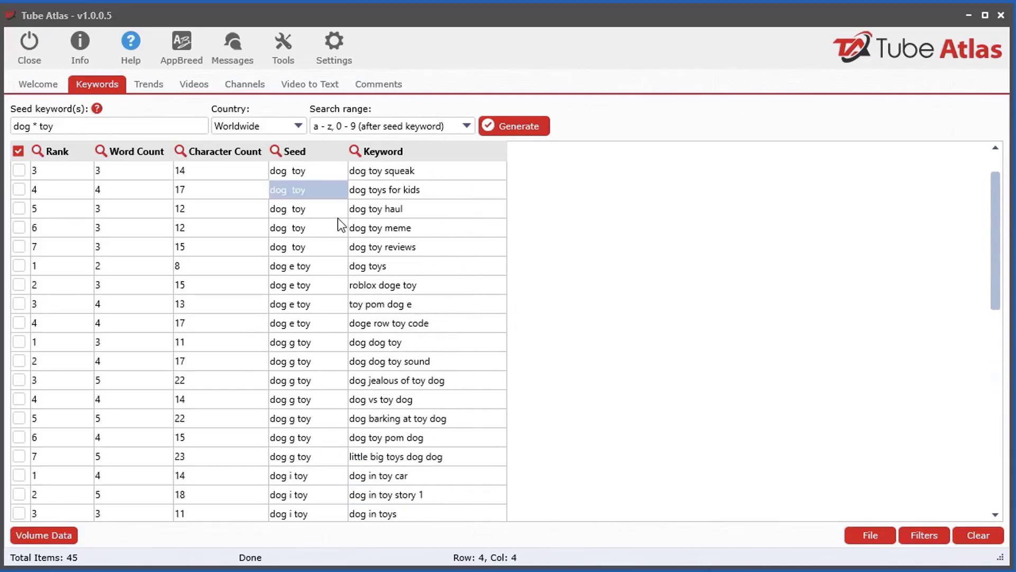
# - Look through the Country list and leave it at Worldwide
pyautogui.click(230, 127)
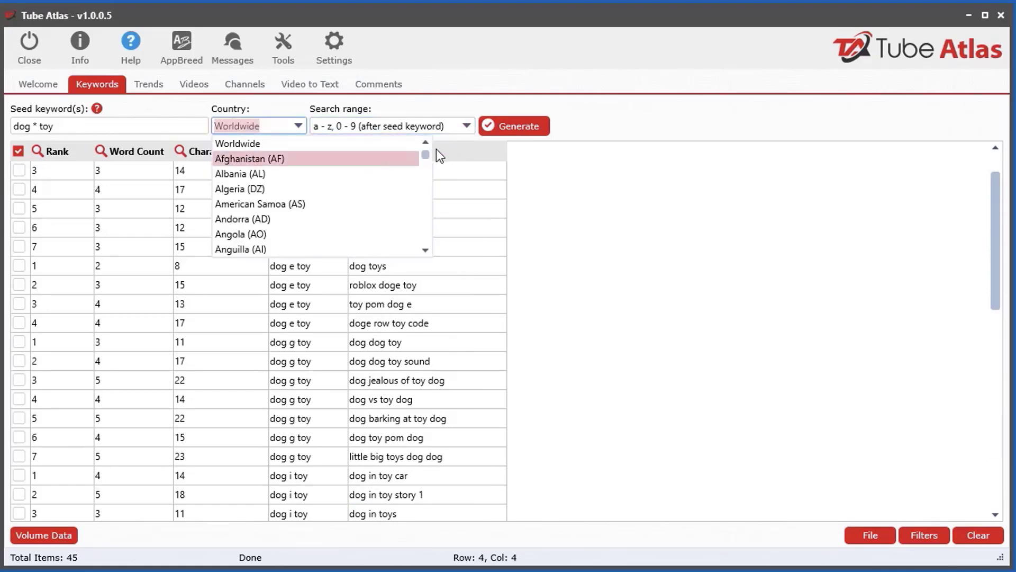
pyautogui.moveTo(425, 155)
pyautogui.mouseDown()
pyautogui.moveTo(429, 256)
pyautogui.moveTo(435, 146)
pyautogui.mouseUp()
pyautogui.click(708, 111)
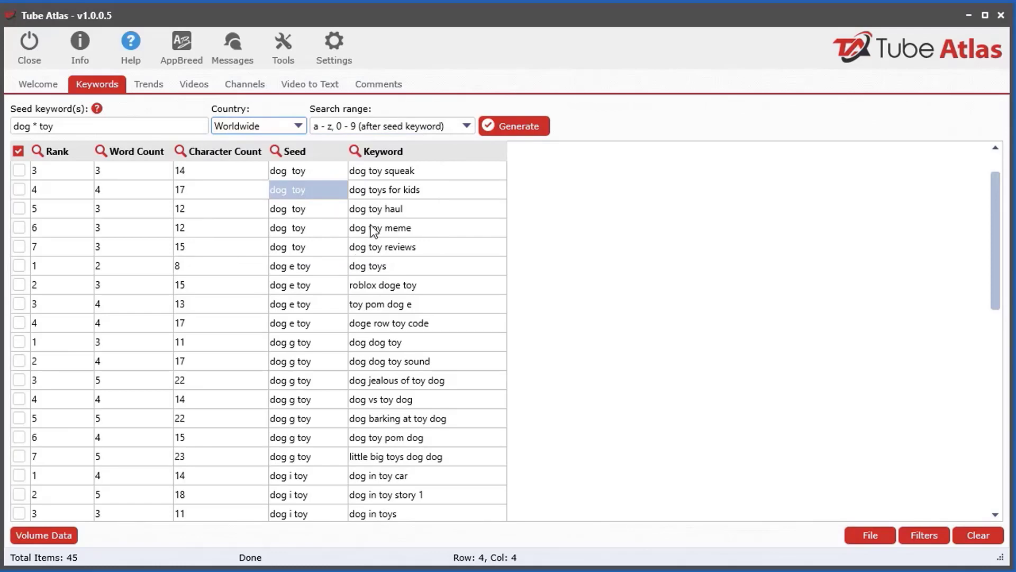
# - Show the grid's context menu with its Checkboxes submenu
pyautogui.rightClick(288, 195)
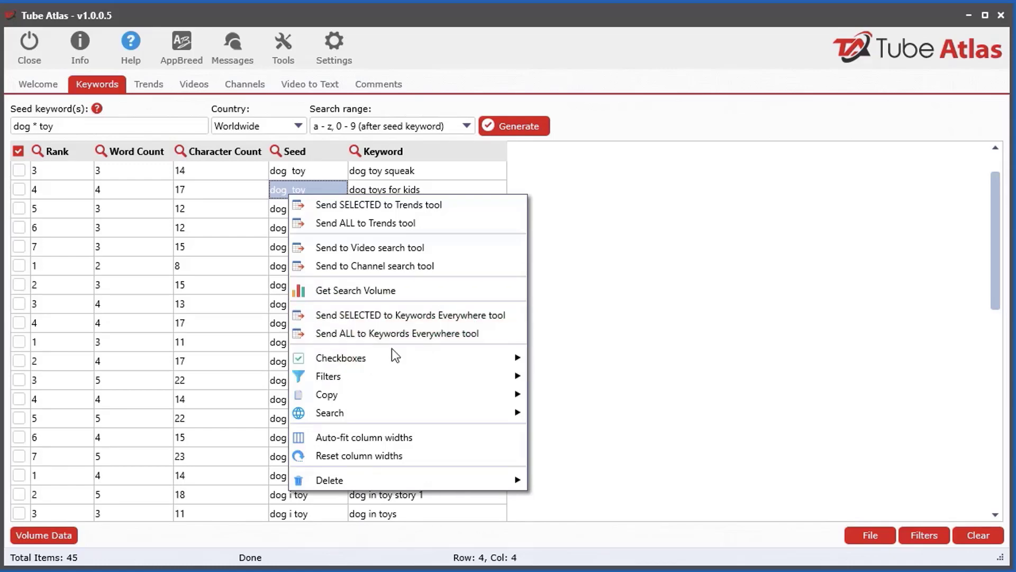
pyautogui.moveTo(377, 361)
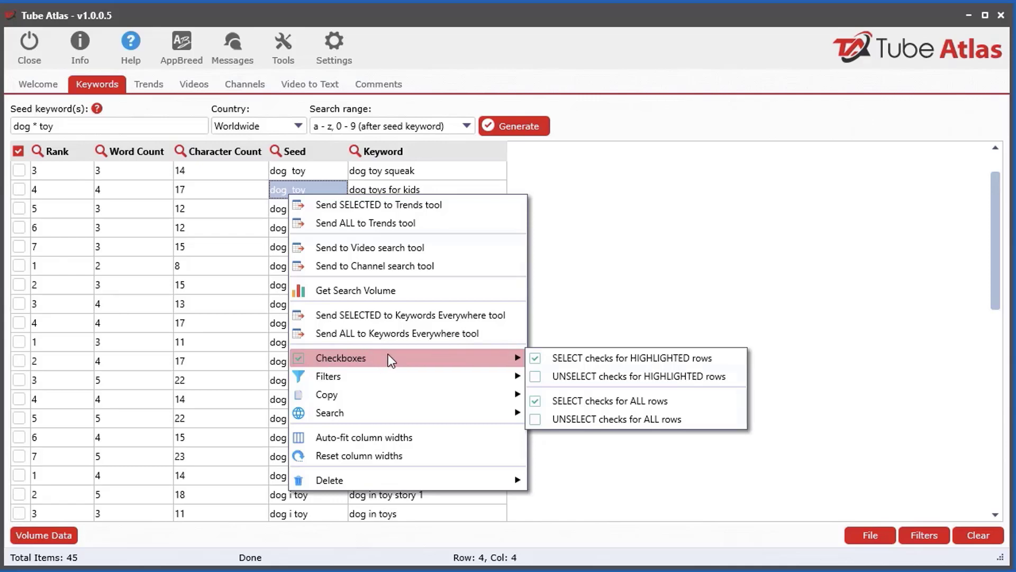
# - Check all rows in the grid, then uncheck all rows again
pyautogui.rightClick(142, 271)
pyautogui.moveTo(338, 435)
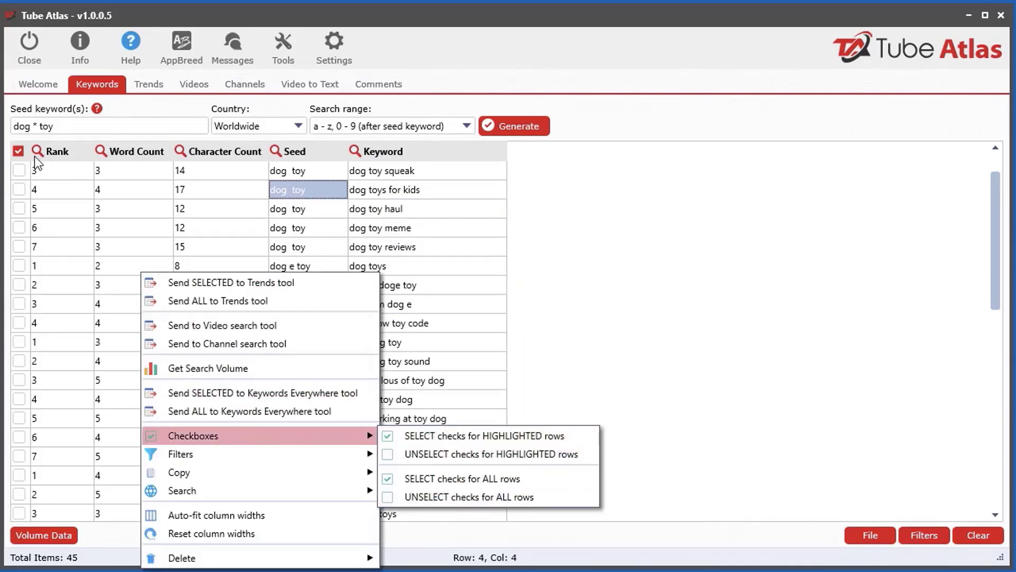
pyautogui.click(15, 152)
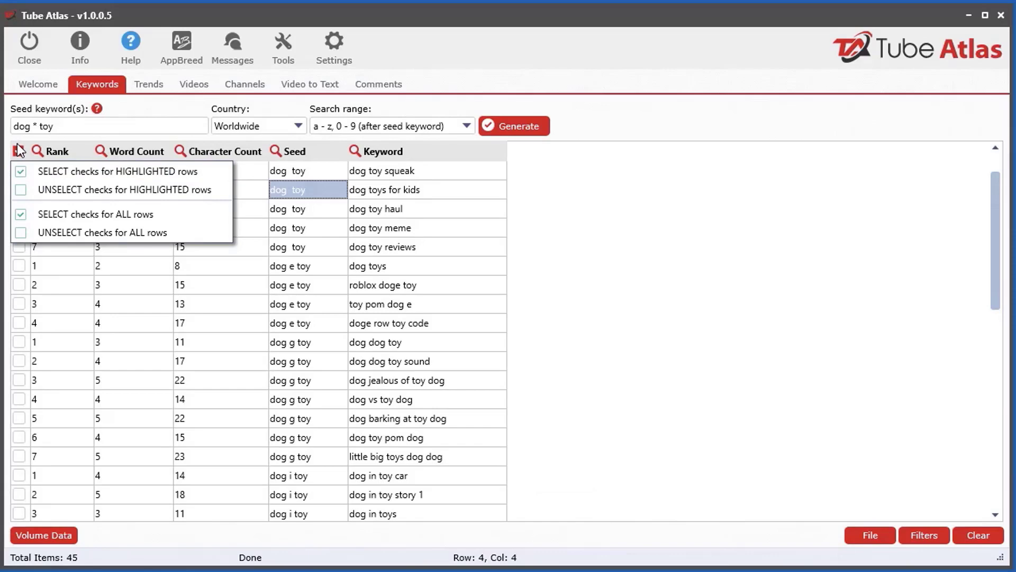
pyautogui.click(93, 214)
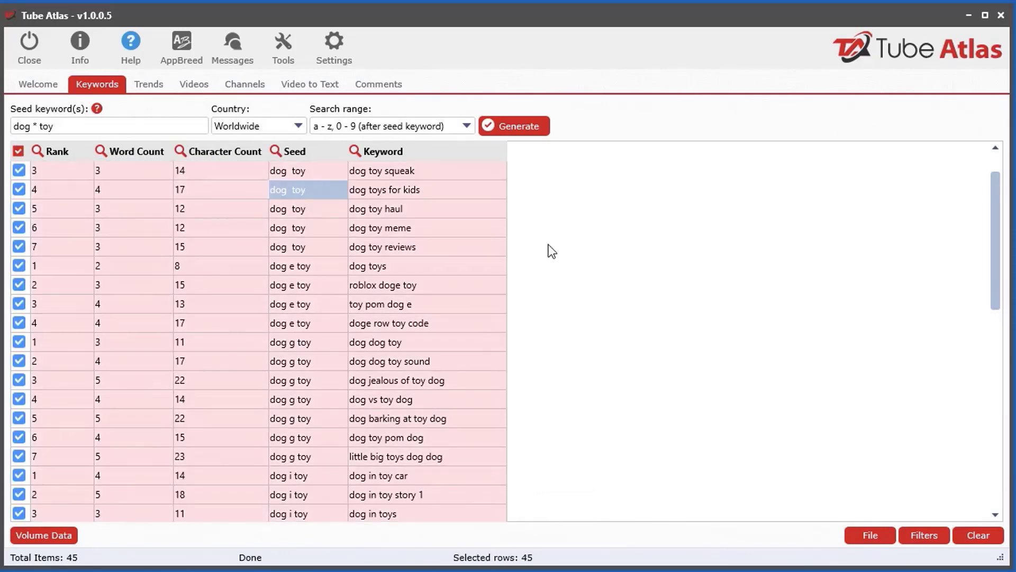
pyautogui.click(17, 153)
pyautogui.click(113, 233)
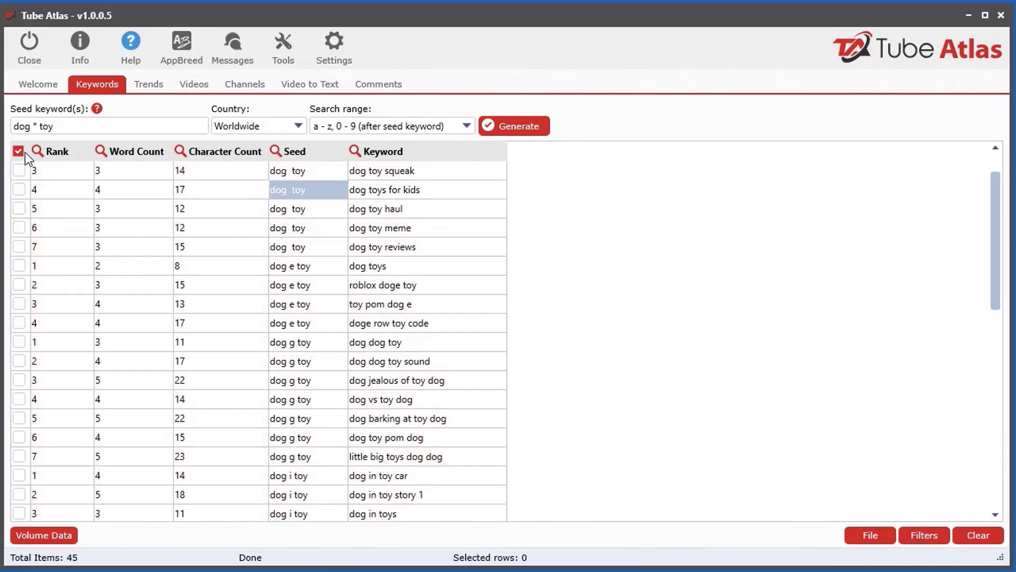
pyautogui.click(23, 148)
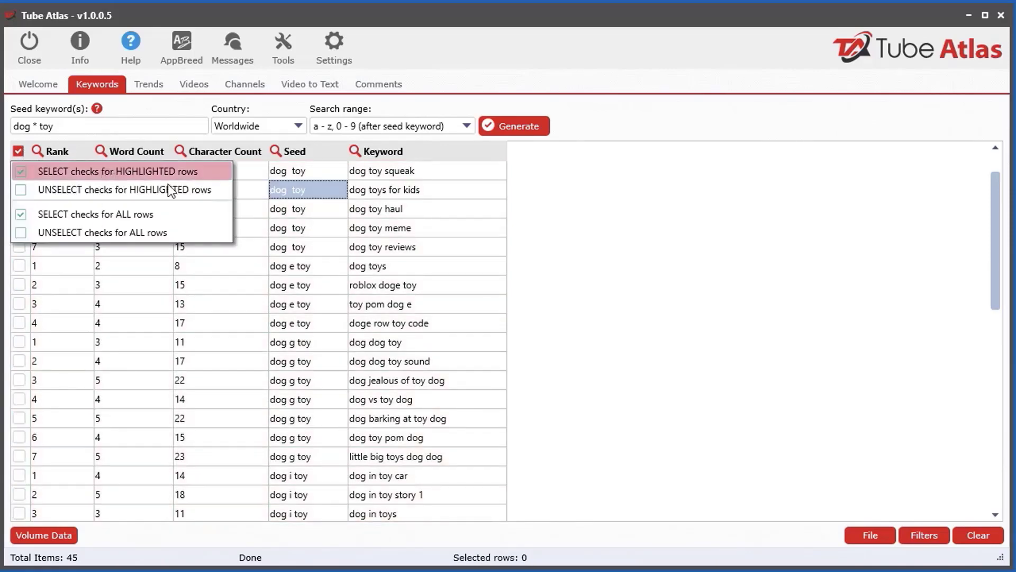
pyautogui.click(296, 236)
# - Highlight cells in dog toy meme, dog toy haul and doge row toy code rows, then check highlighted rows
pyautogui.click(297, 233)
pyautogui.click(302, 287)
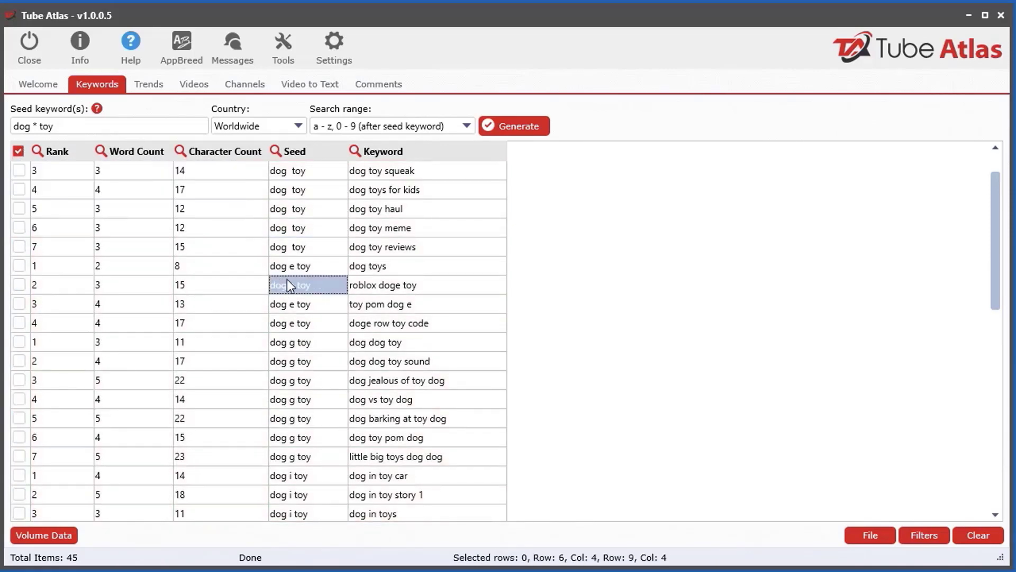
pyautogui.click(187, 230)
pyautogui.click(113, 209)
pyautogui.click(452, 230)
pyautogui.click(200, 324)
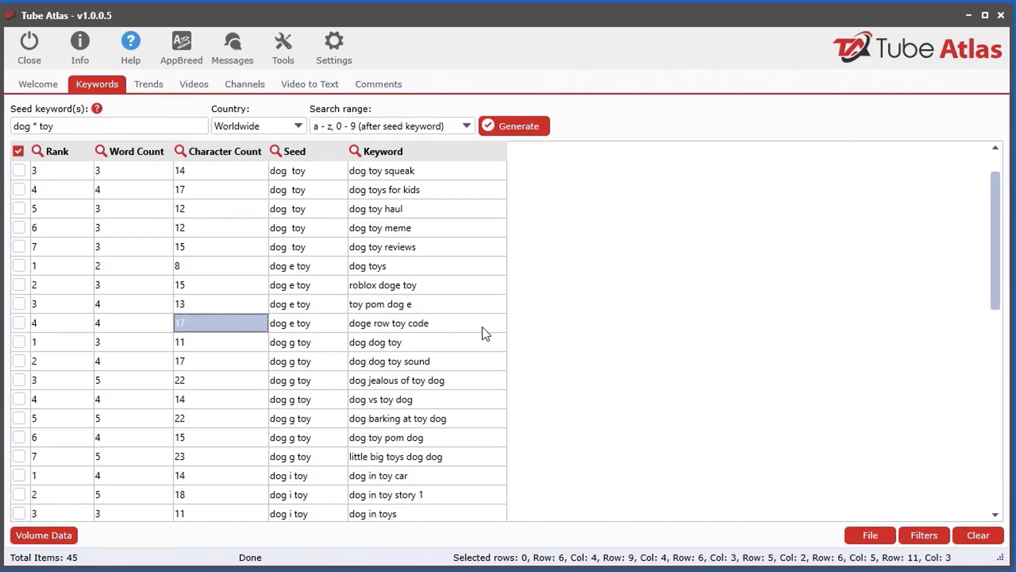
pyautogui.click(18, 151)
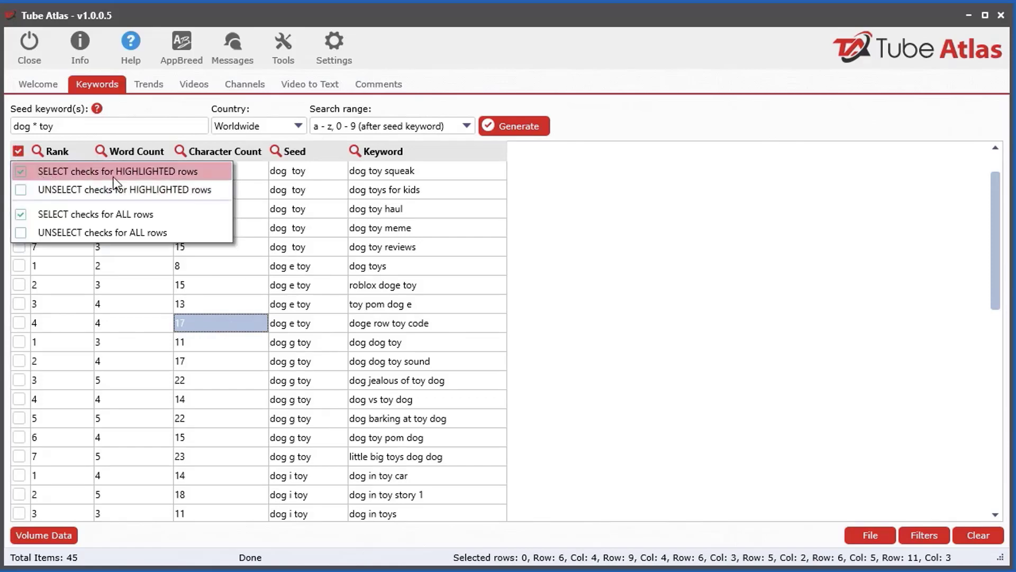
pyautogui.click(147, 174)
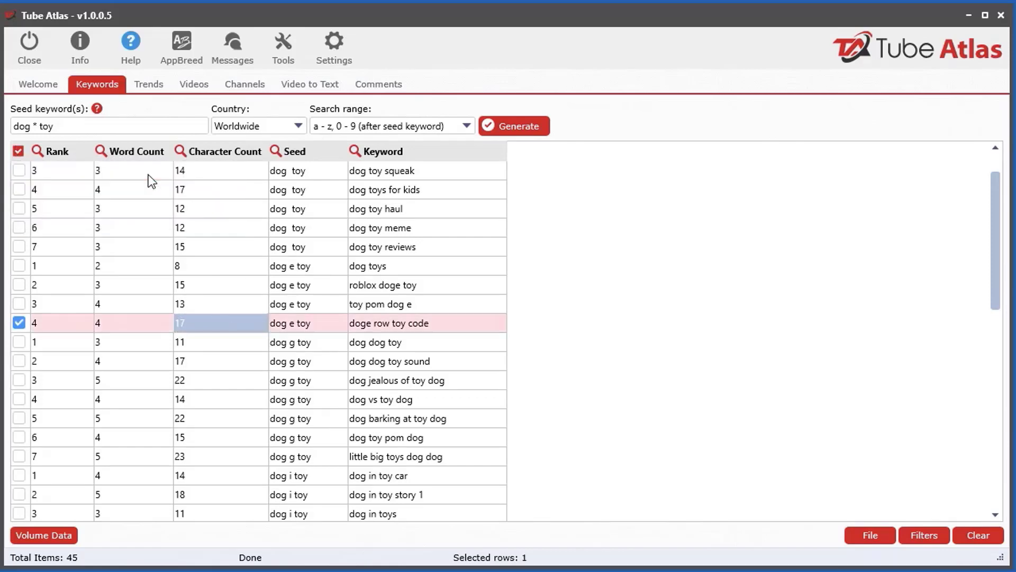
# - Highlight cells in four more rows, check the highlighted rows, then uncheck them
pyautogui.click(234, 418)
pyautogui.keyDown('ctrl'); pyautogui.click(127, 246); pyautogui.keyUp('ctrl')
pyautogui.keyDown('ctrl'); pyautogui.click(222, 228); pyautogui.keyUp('ctrl')
pyautogui.keyDown('ctrl'); pyautogui.click(370, 209); pyautogui.keyUp('ctrl')
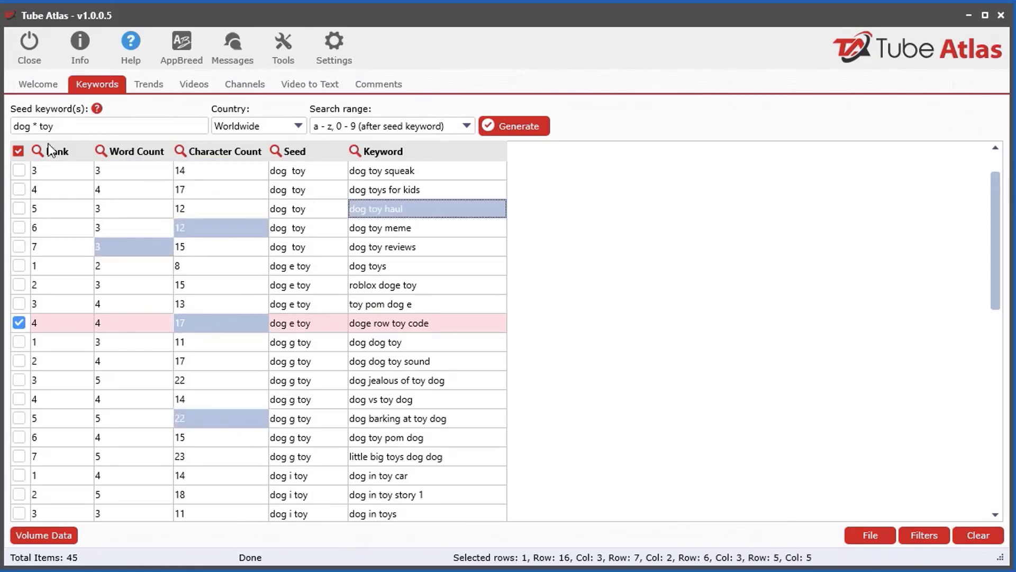
pyautogui.click(16, 153)
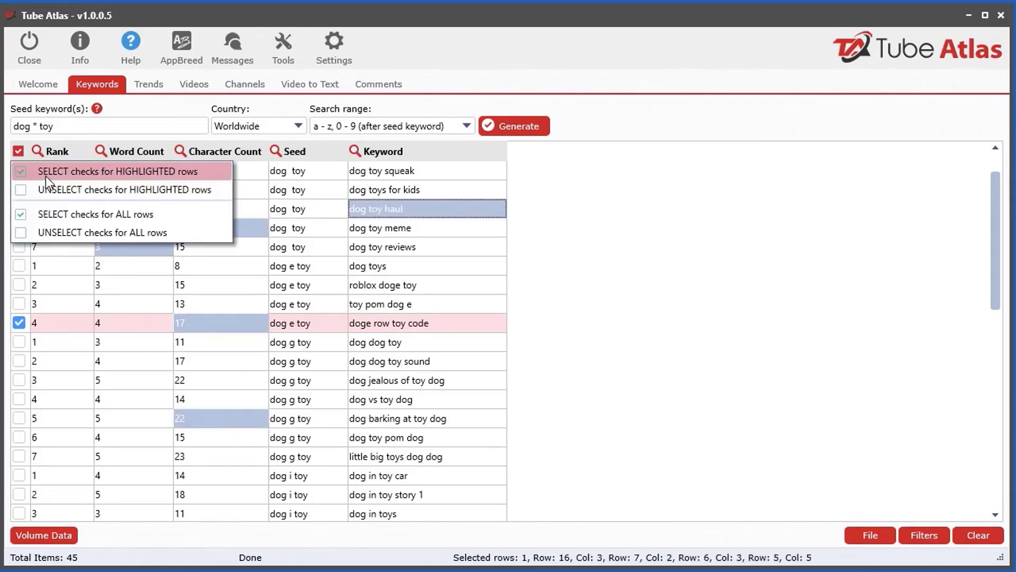
pyautogui.click(128, 175)
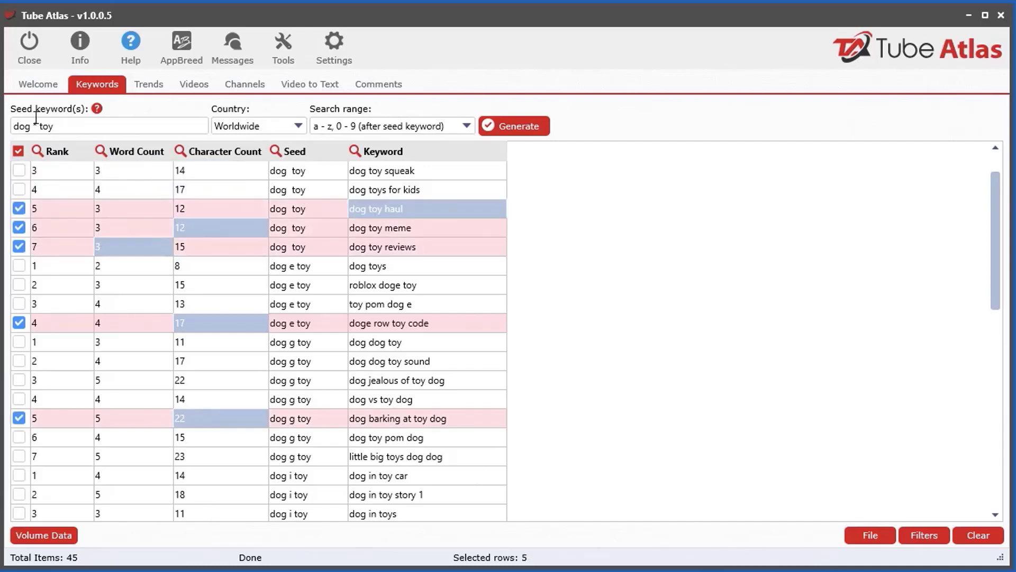
pyautogui.click(19, 151)
pyautogui.click(78, 189)
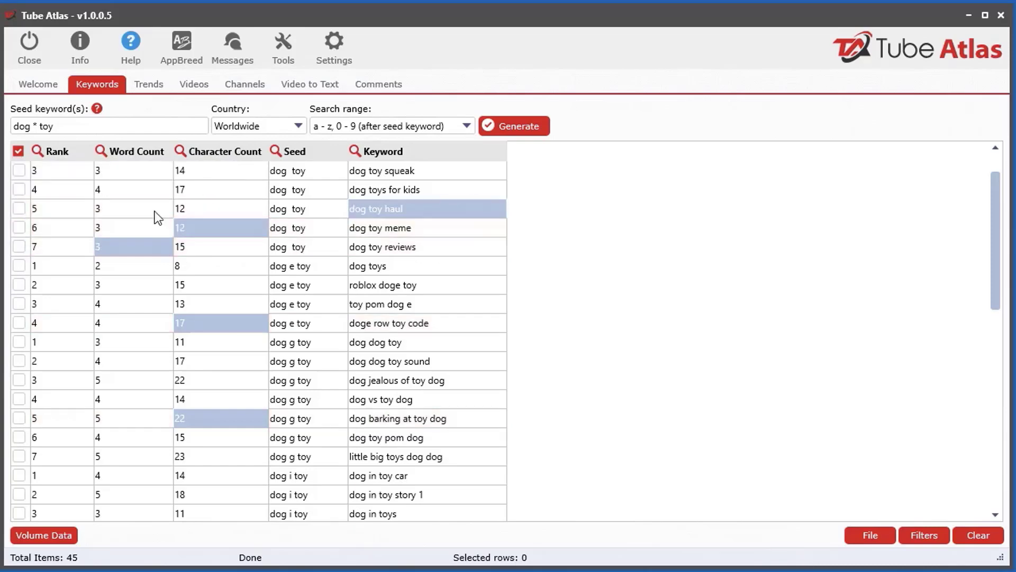
pyautogui.click(214, 345)
pyautogui.click(297, 264)
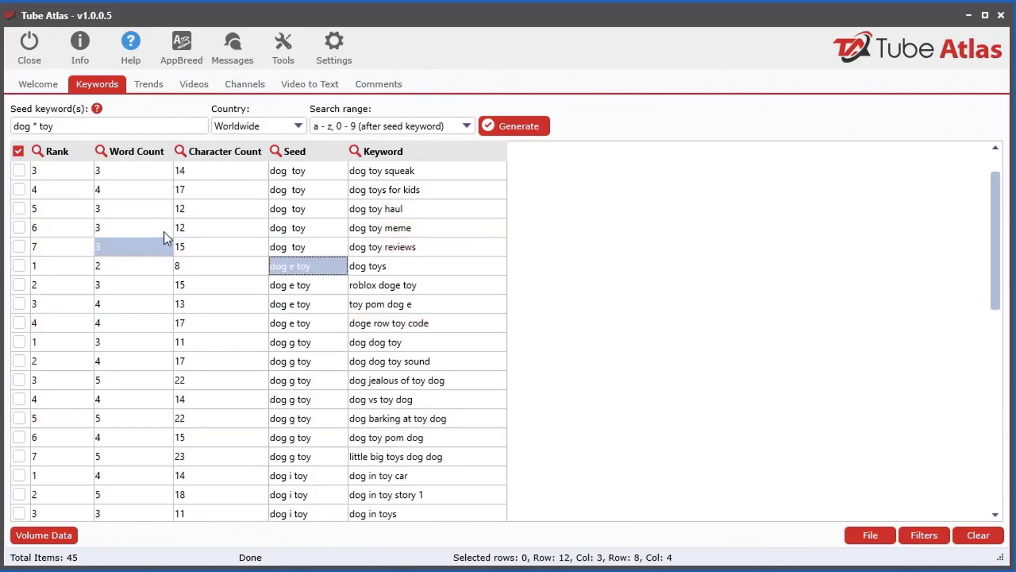
# - Set up a grid filter on the Seed column with a Contains comparison
pyautogui.rightClick(229, 243)
pyautogui.moveTo(333, 426)
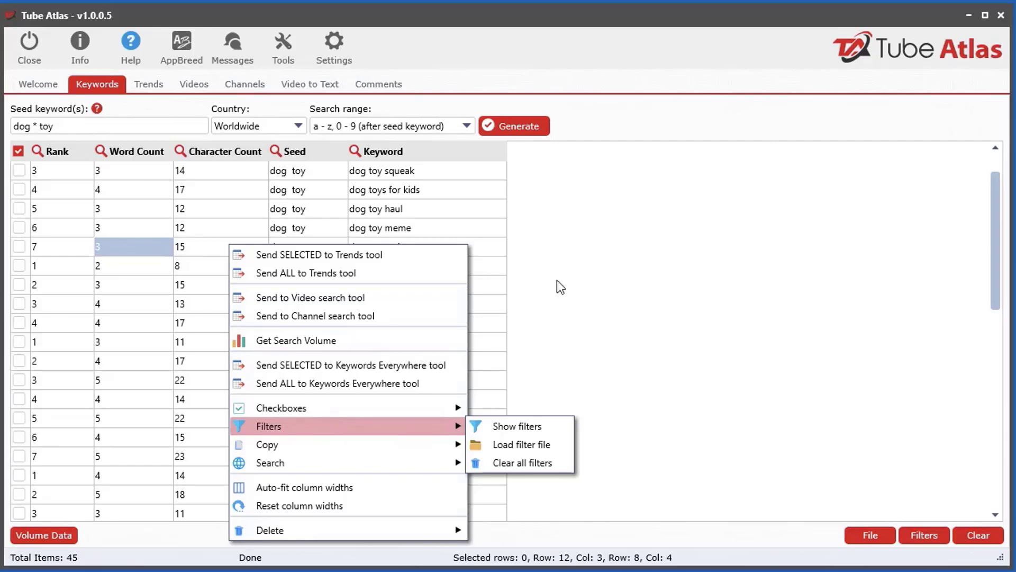
pyautogui.click(451, 212)
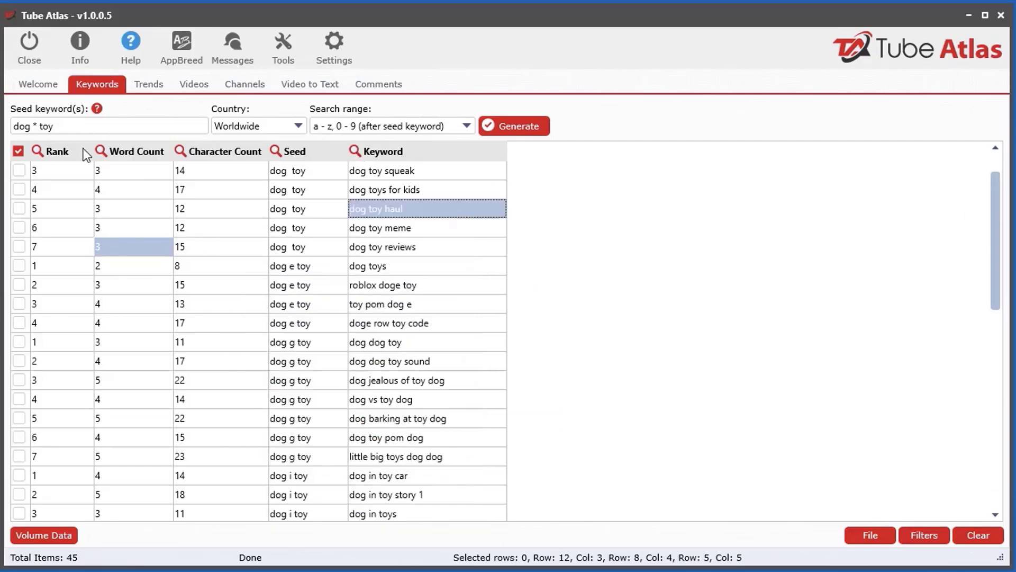
pyautogui.rightClick(255, 223)
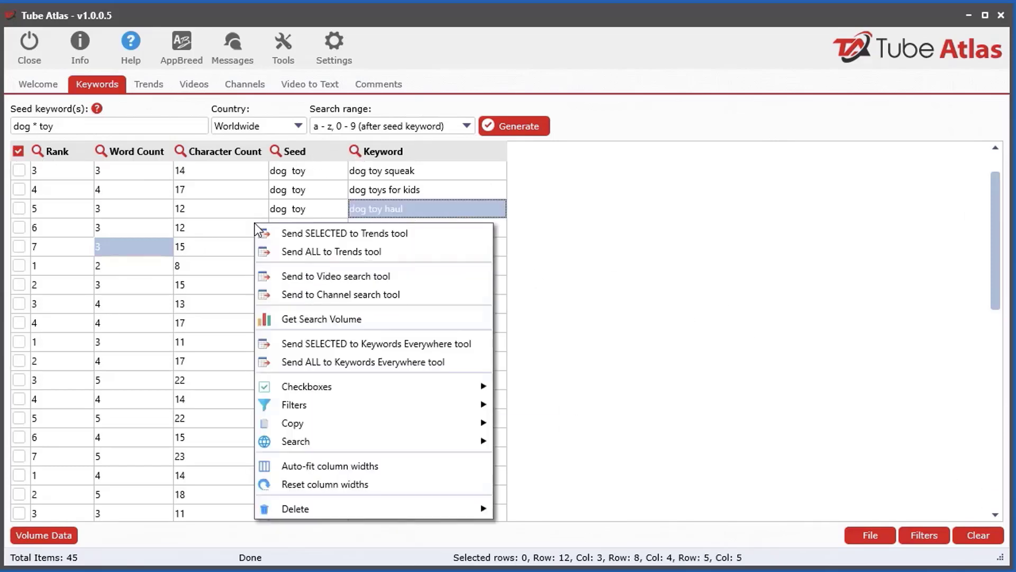
pyautogui.moveTo(381, 405)
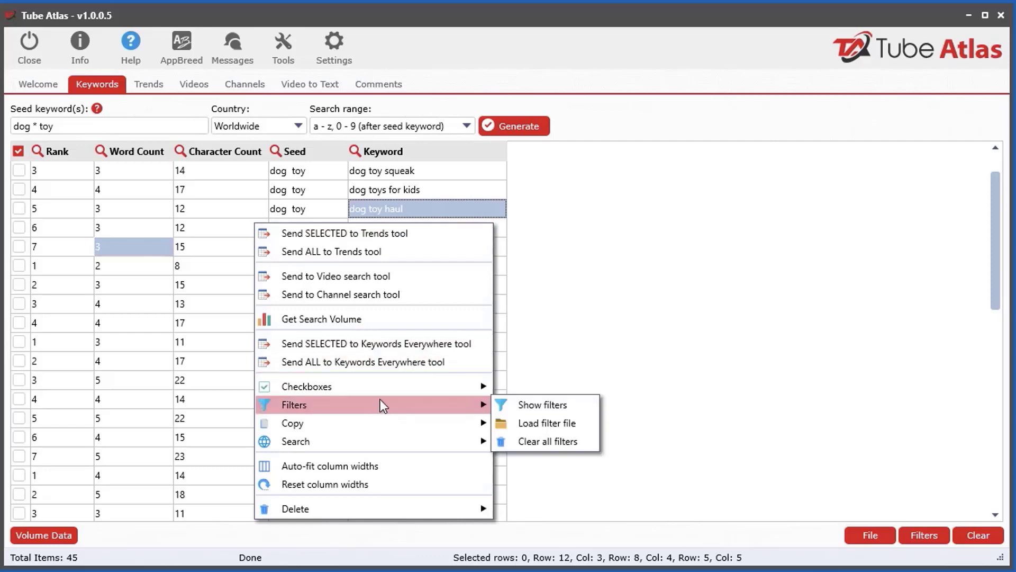
pyautogui.click(548, 407)
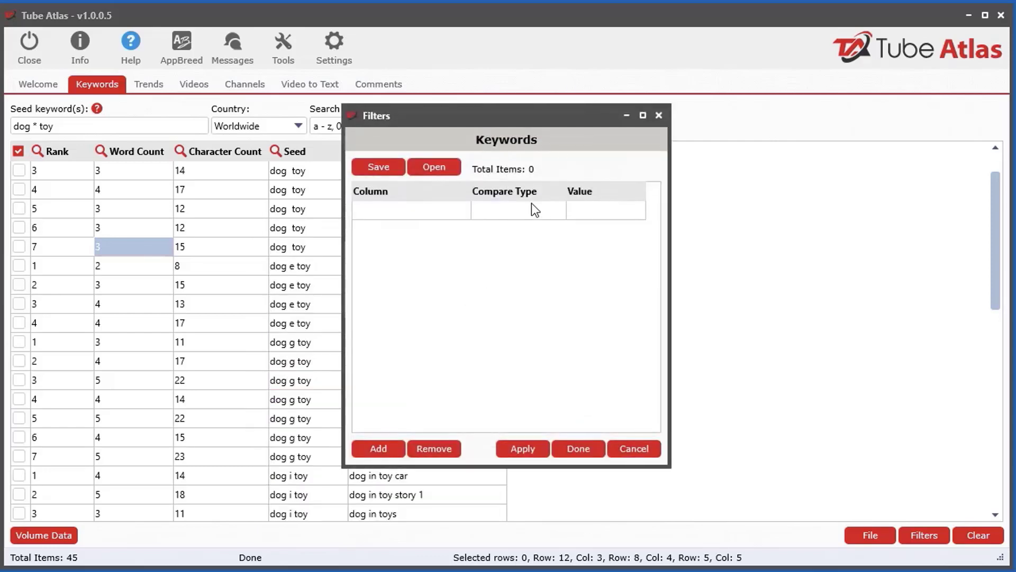
pyautogui.click(386, 211)
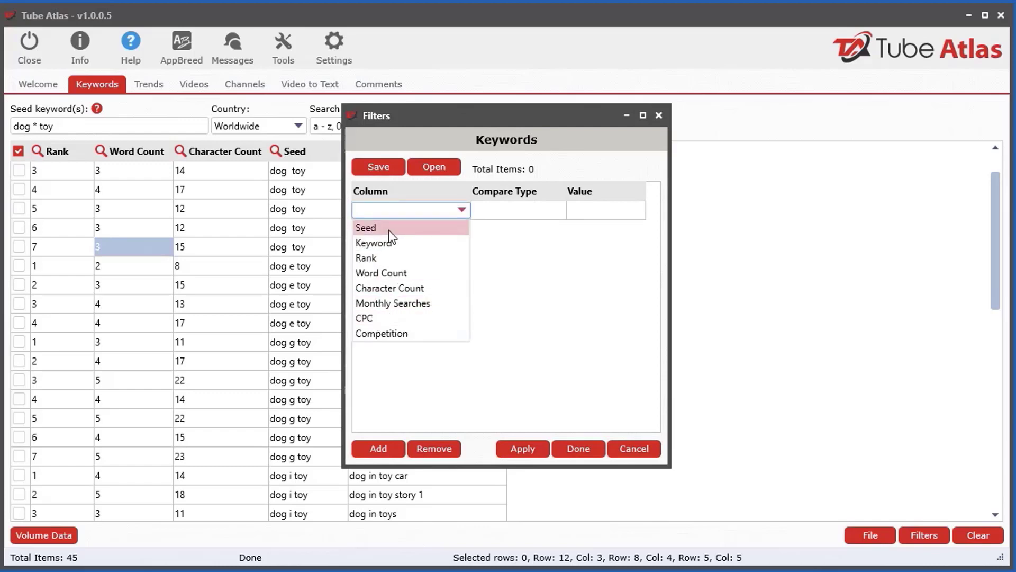
pyautogui.click(388, 228)
pyautogui.click(529, 217)
pyautogui.click(530, 216)
pyautogui.click(530, 209)
pyautogui.click(521, 228)
pyautogui.click(589, 214)
# - Enter 'e' as the filter value, apply it, and close the filter window
pyautogui.moveTo(585, 118); pyautogui.dragTo(714, 142)
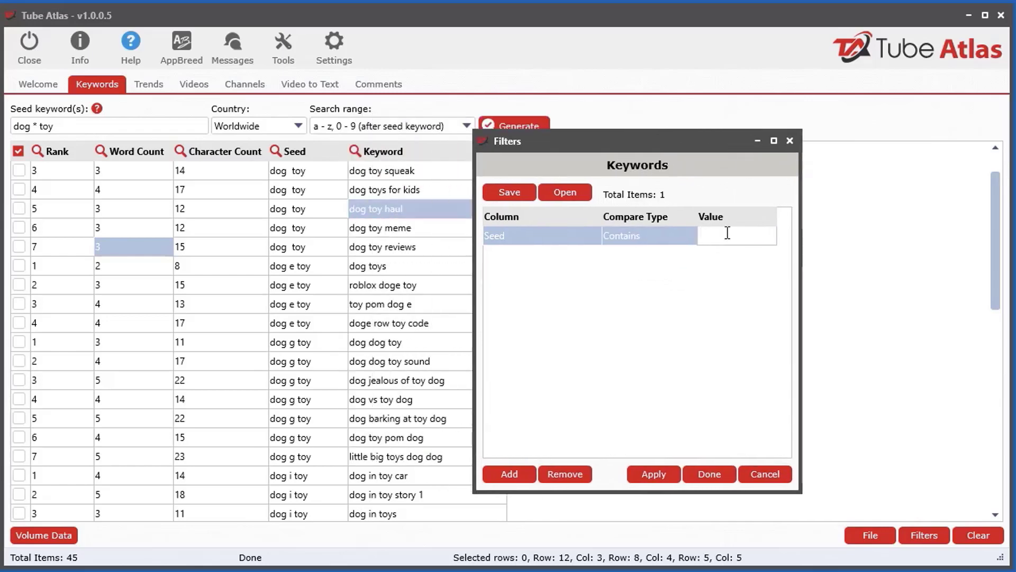
pyautogui.write('e')
pyautogui.click(654, 473)
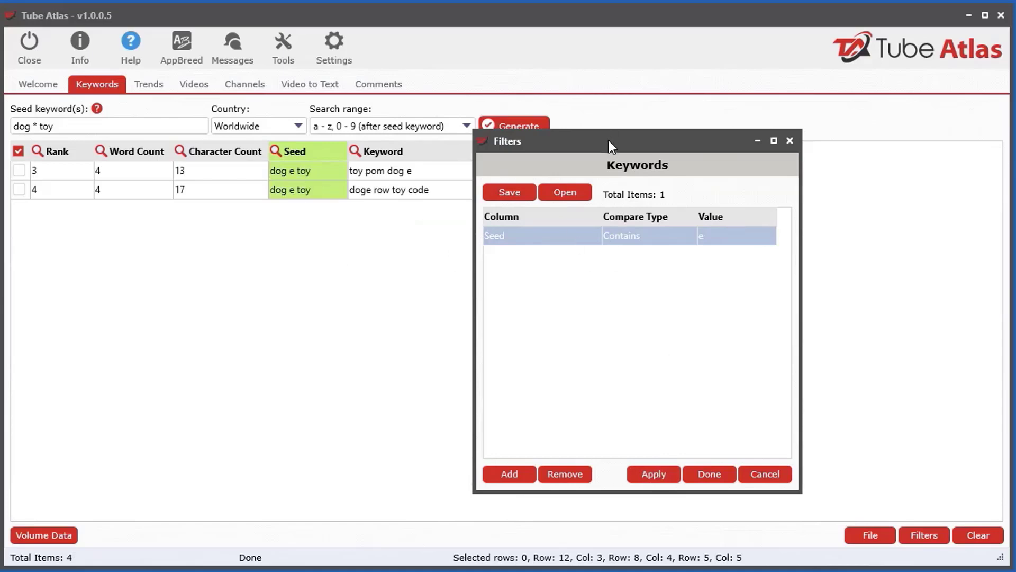
pyautogui.moveTo(634, 142); pyautogui.dragTo(599, 132)
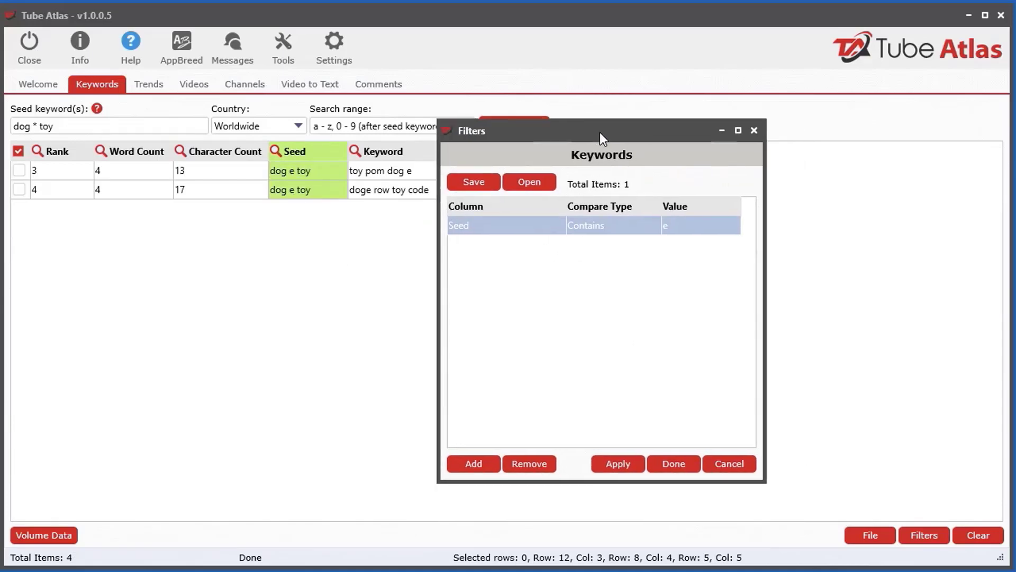
pyautogui.click(740, 464)
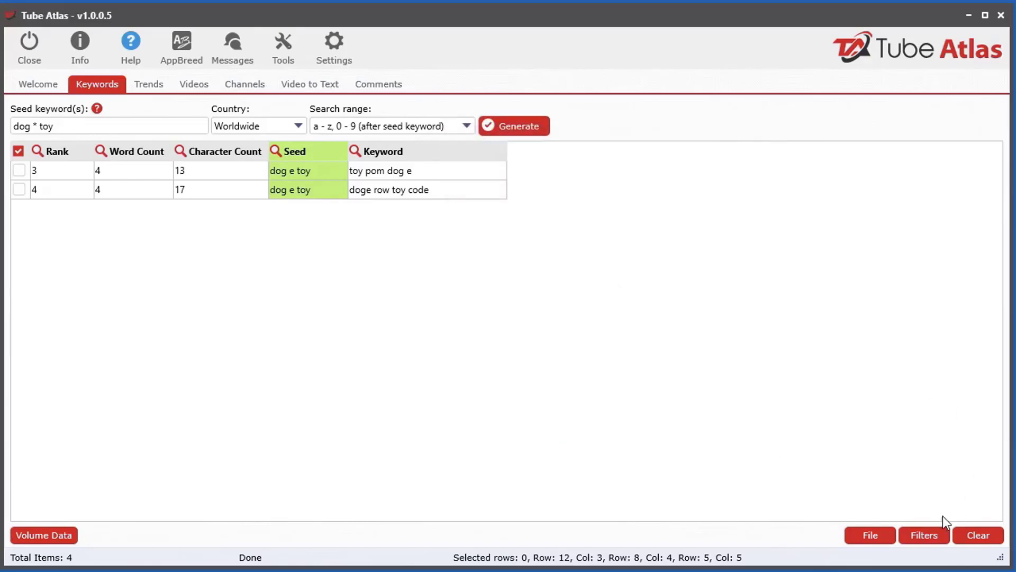
# - Clear the filter to restore all 45 keywords and look over the copy actions
pyautogui.click(923, 536)
pyautogui.click(930, 554)
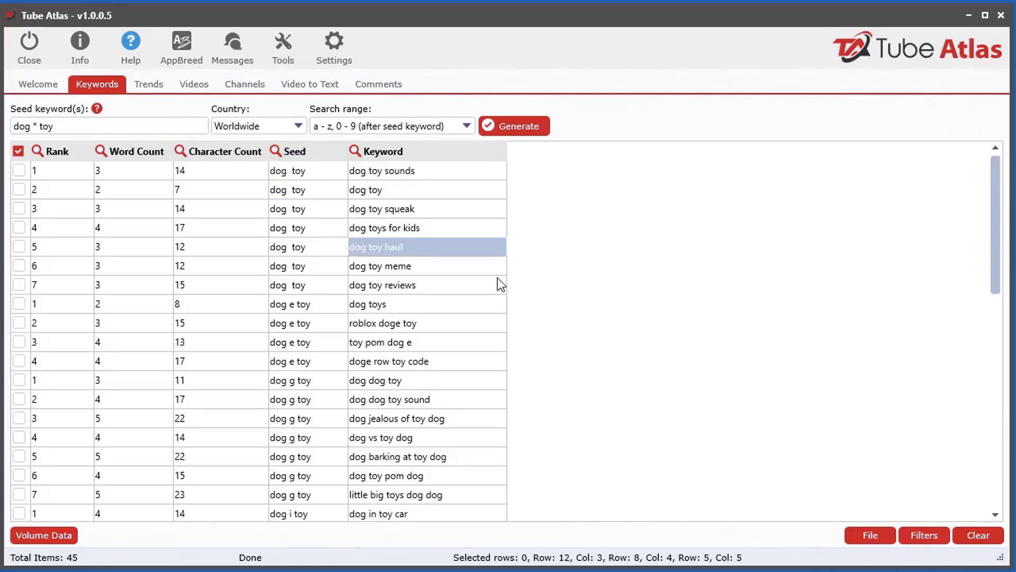
pyautogui.click(405, 288)
pyautogui.rightClick(382, 260)
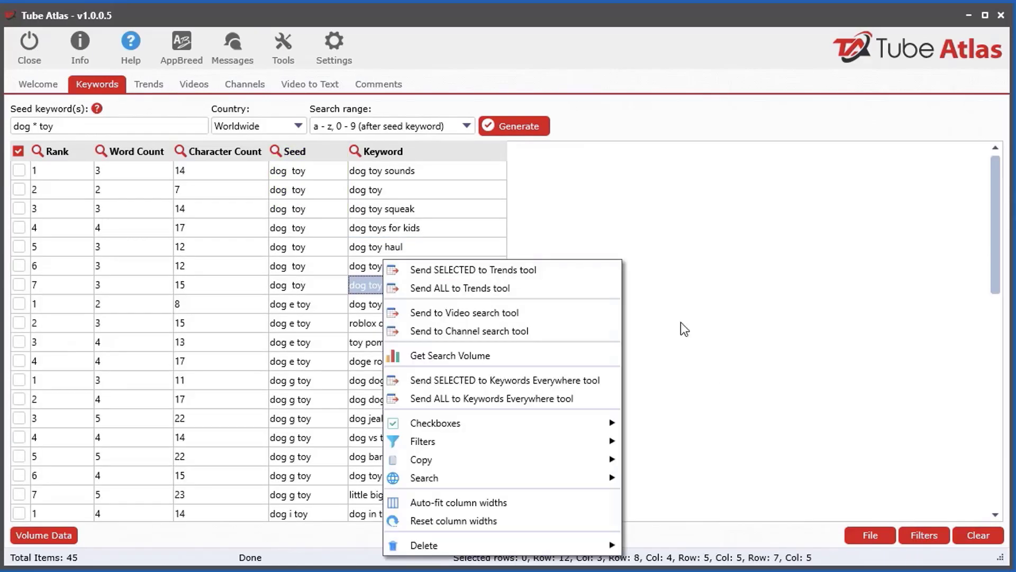
pyautogui.click(402, 228)
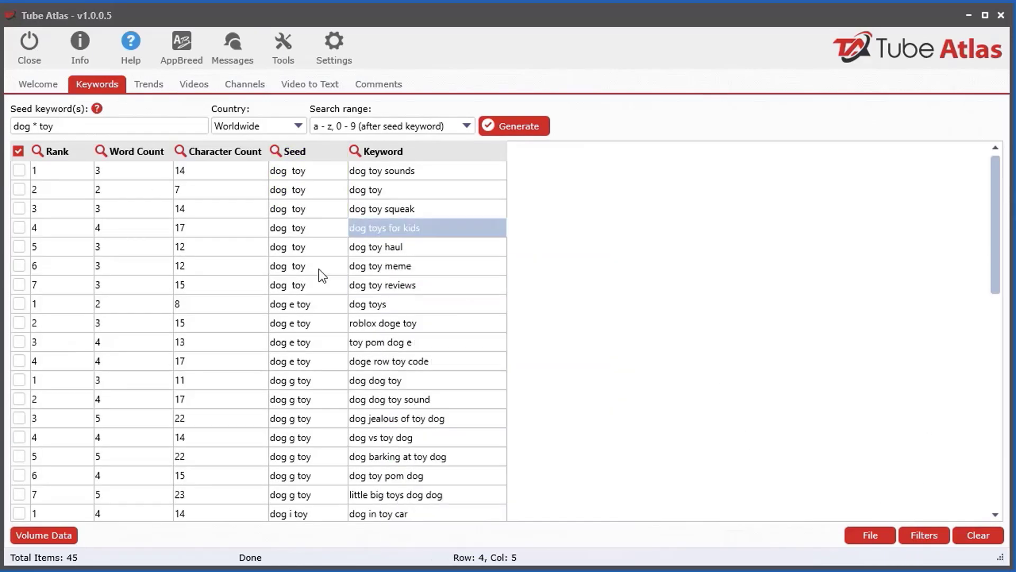
pyautogui.rightClick(339, 250)
pyautogui.moveTo(408, 448)
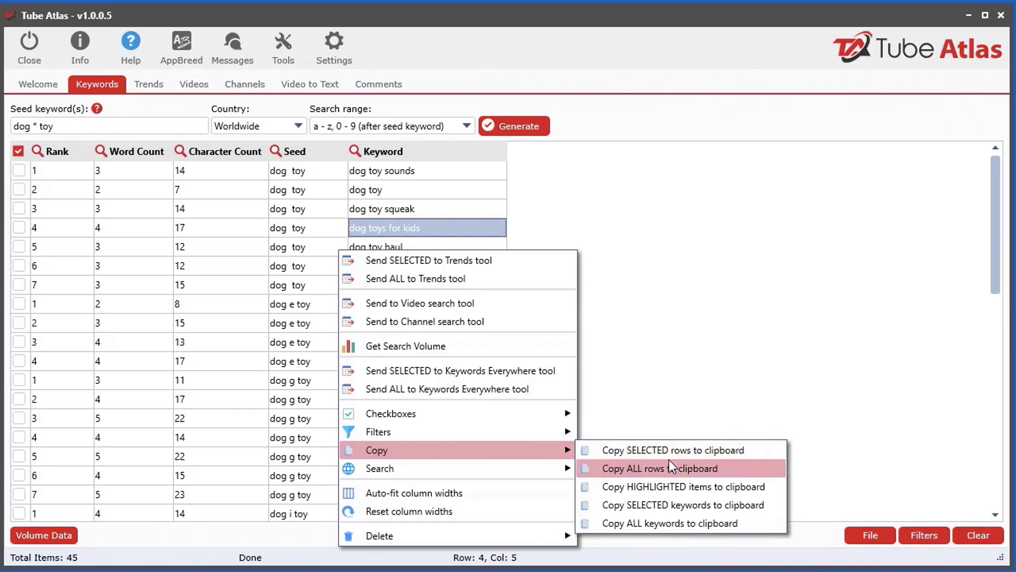
pyautogui.click(21, 294)
# - Tick the six rows from dog toy squeak through dog toys for copying
pyautogui.click(19, 285)
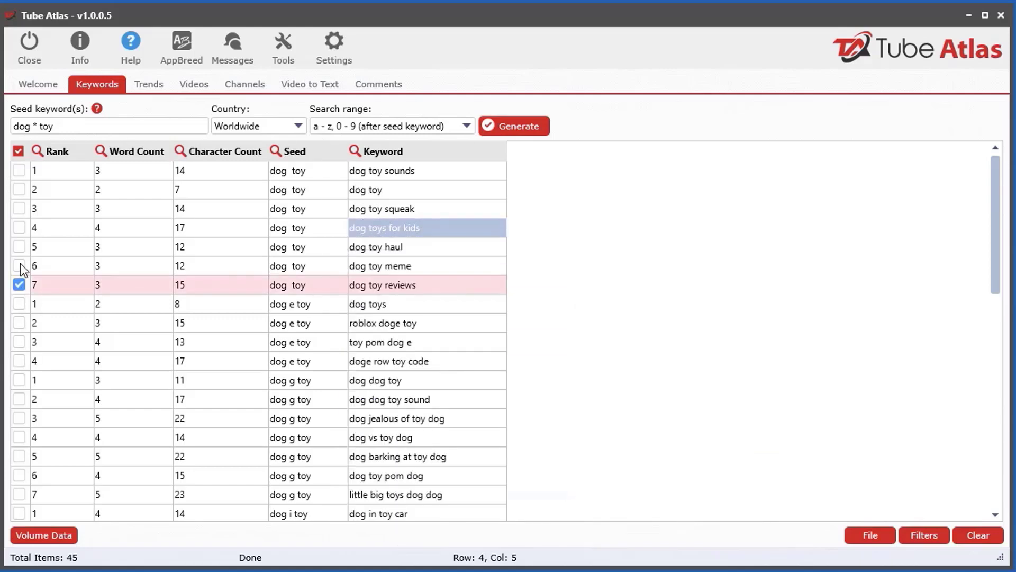
pyautogui.click(19, 265)
pyautogui.click(19, 246)
pyautogui.click(19, 227)
pyautogui.click(19, 208)
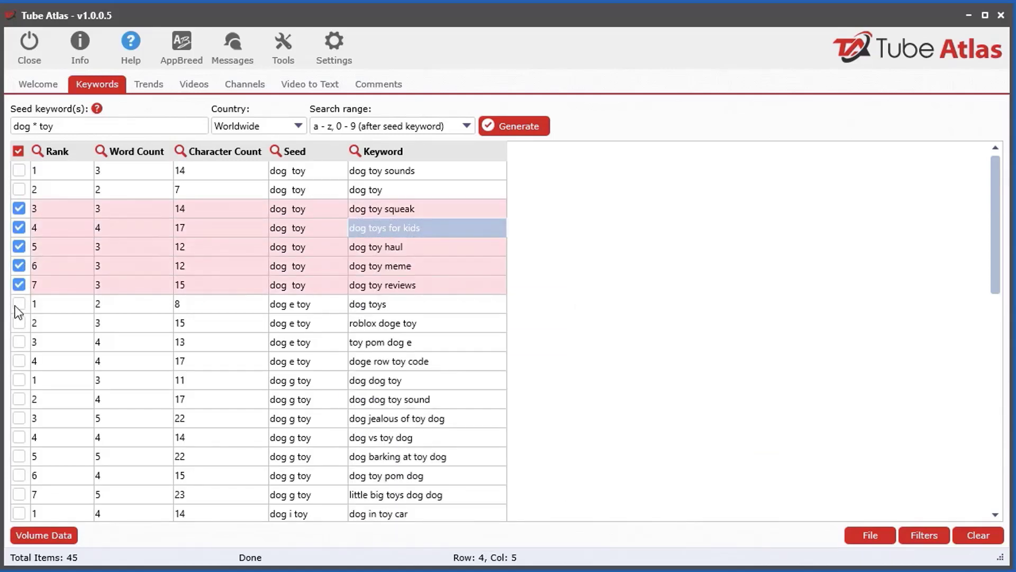
pyautogui.click(18, 305)
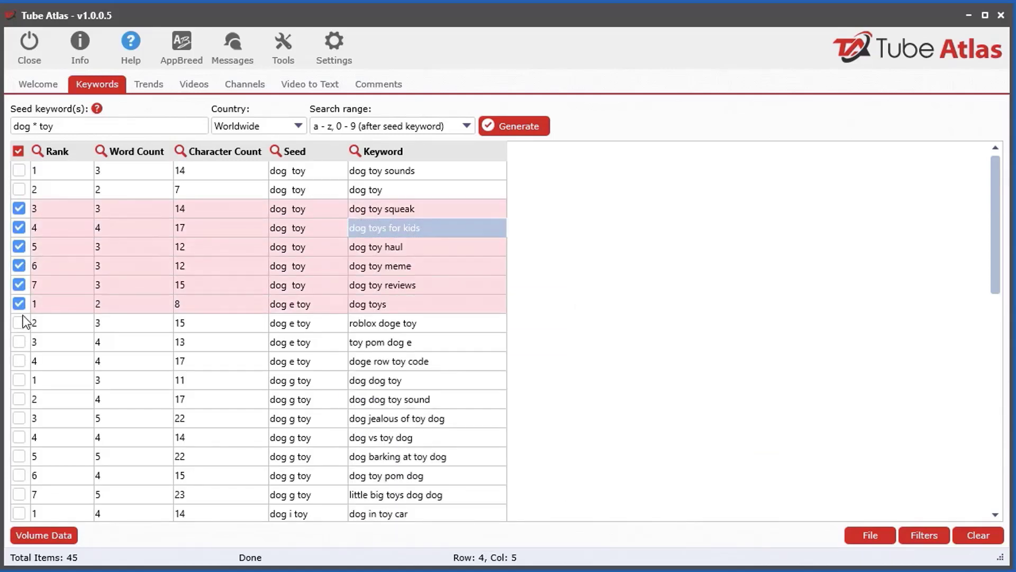
pyautogui.rightClick(274, 286)
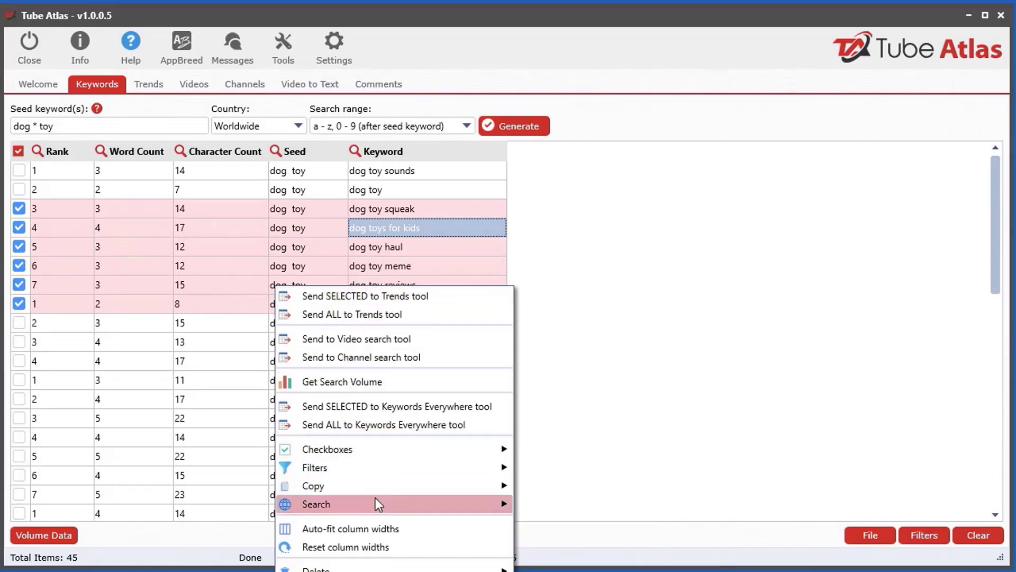
pyautogui.moveTo(396, 488)
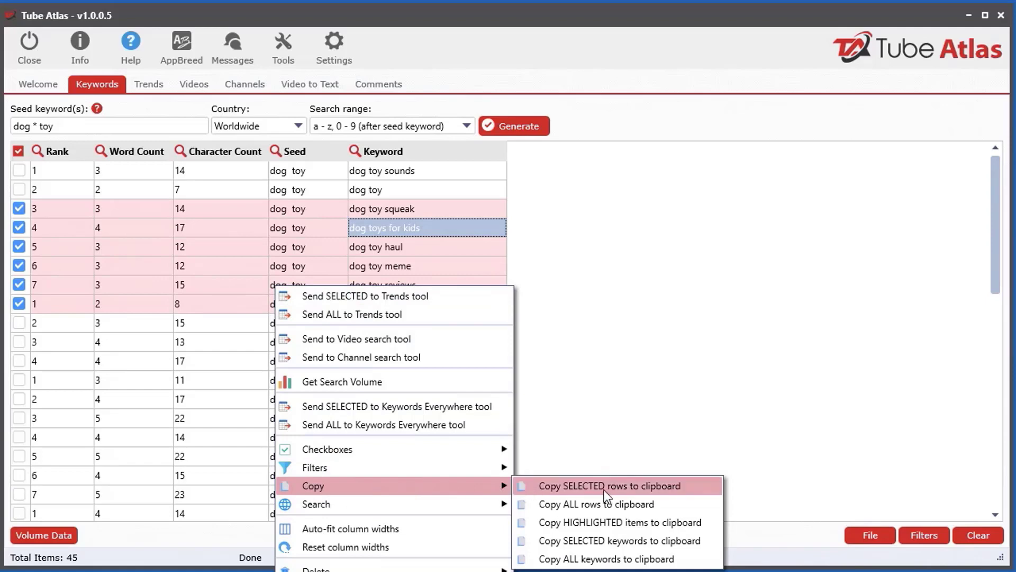
# - Copy the six ticked keywords and paste them into the untitled Notepad document
pyautogui.click(622, 539)
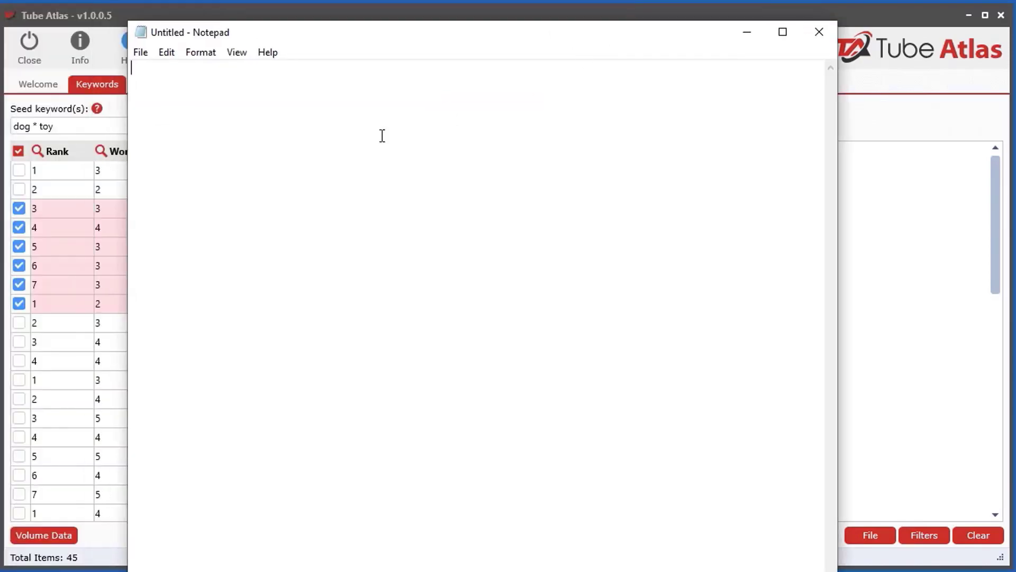
pyautogui.rightClick(320, 129)
pyautogui.click(365, 197)
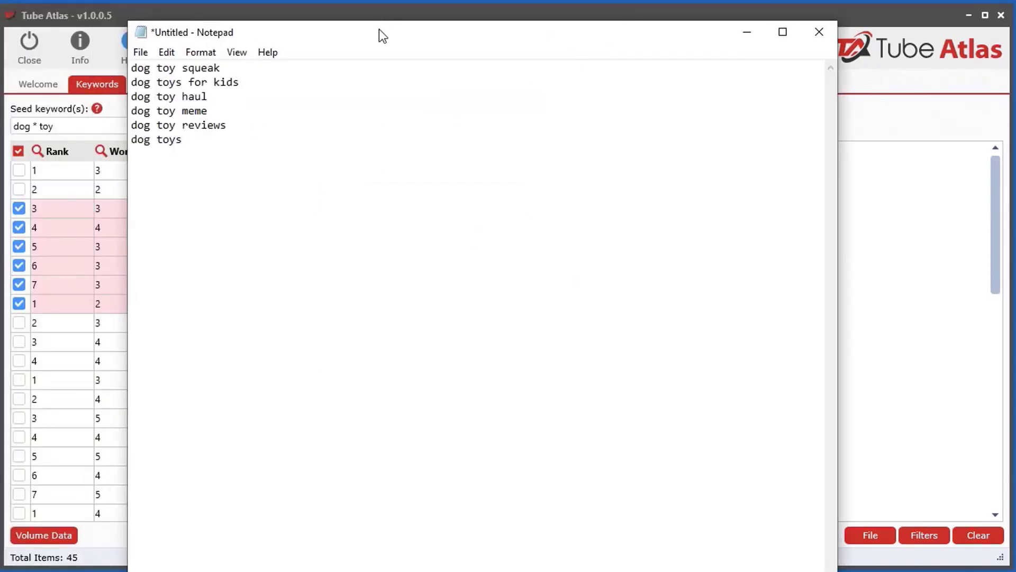
pyautogui.moveTo(397, 38); pyautogui.dragTo(665, 152)
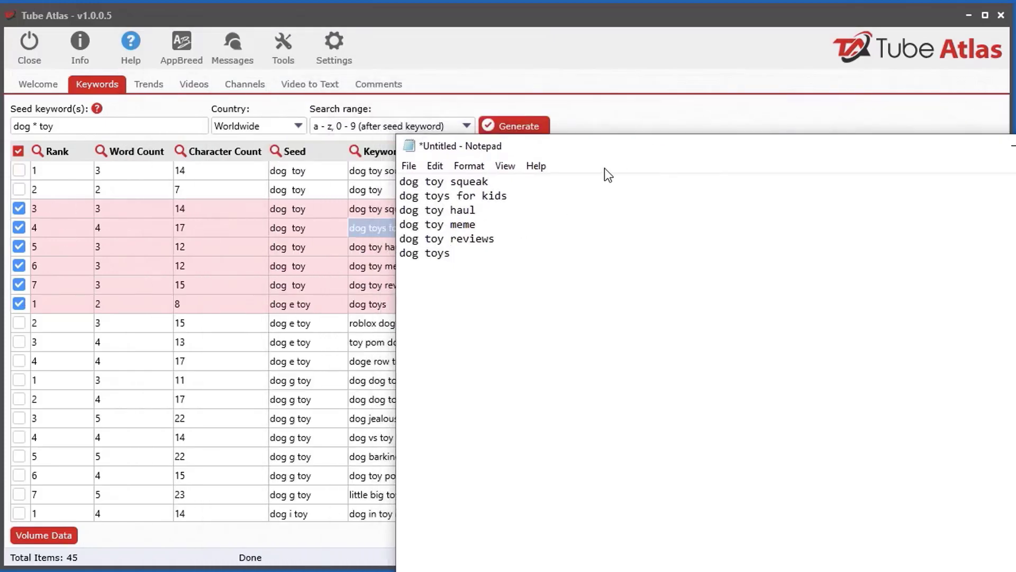
# - Back in Tube Atlas, search the six ticked dog toy keywords on Google Trends
pyautogui.hotkey('alt', 'Tab')
pyautogui.rightClick(284, 241)
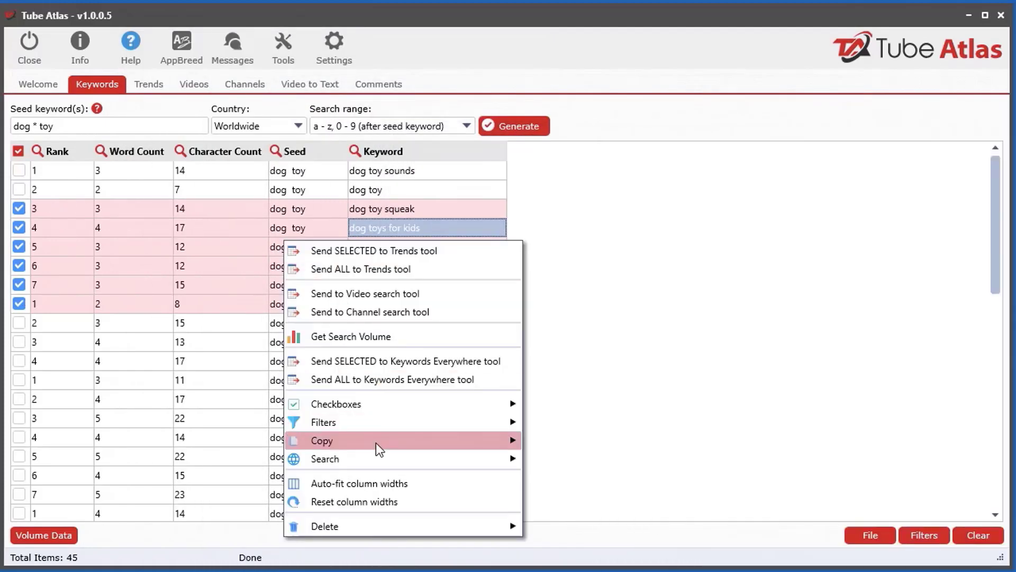
pyautogui.moveTo(456, 439)
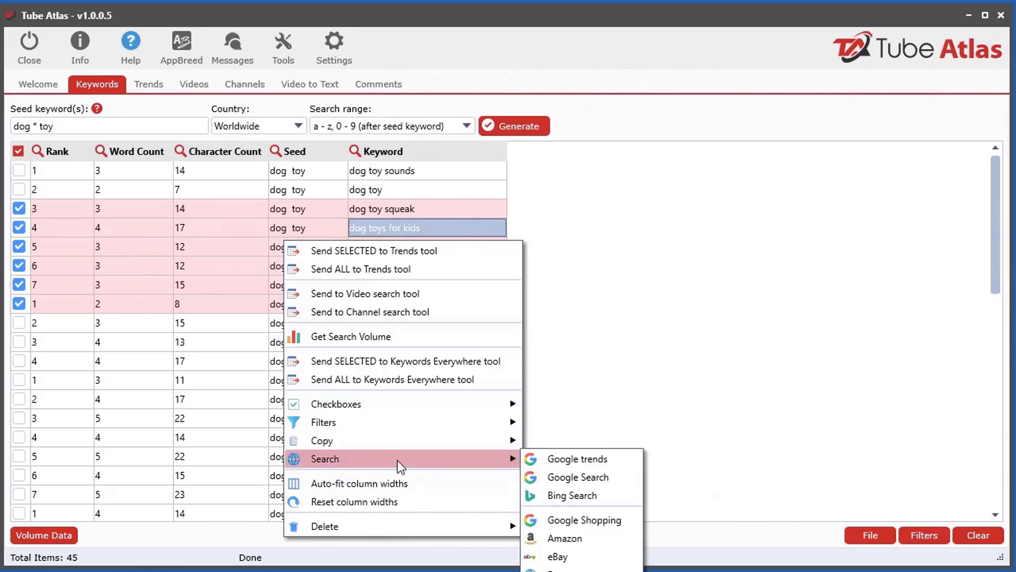
pyautogui.rightClick(398, 171)
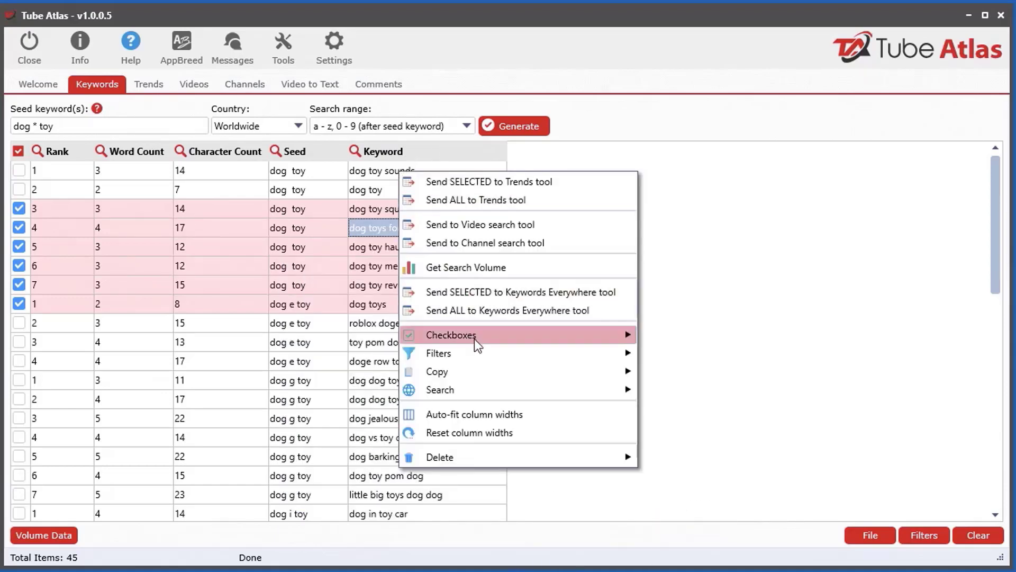
pyautogui.moveTo(481, 392)
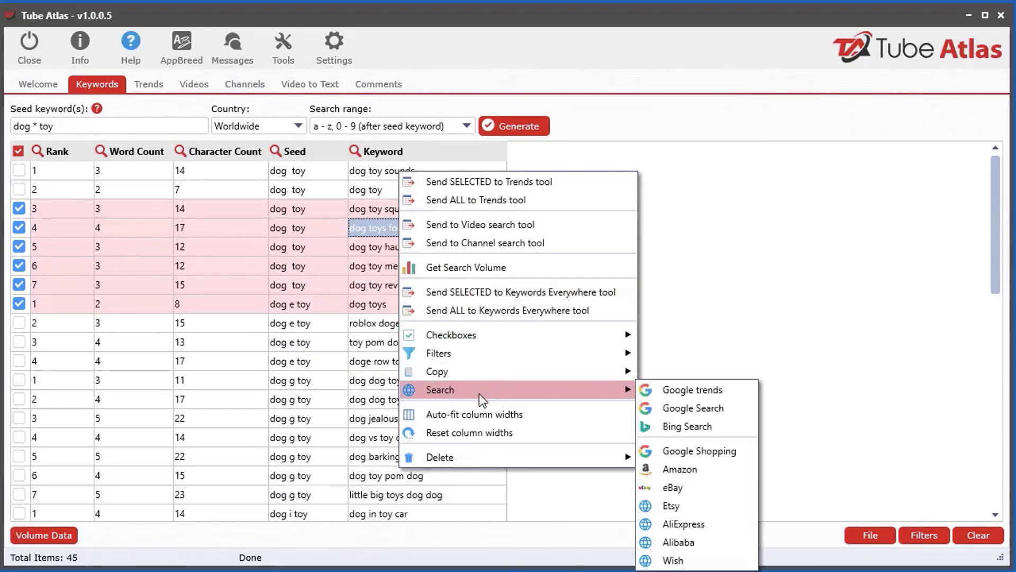
pyautogui.click(699, 391)
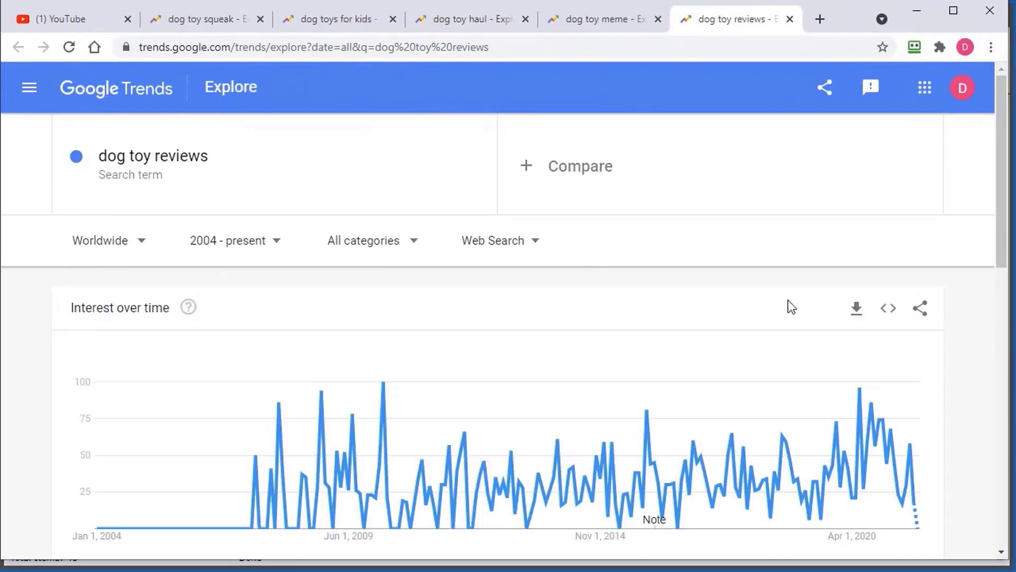
# - Review Google Trends for dog toy squeak, dog toys for kids, dog toy haul and dog toy meme, then minimize Chrome
pyautogui.click(226, 21)
pyautogui.click(341, 20)
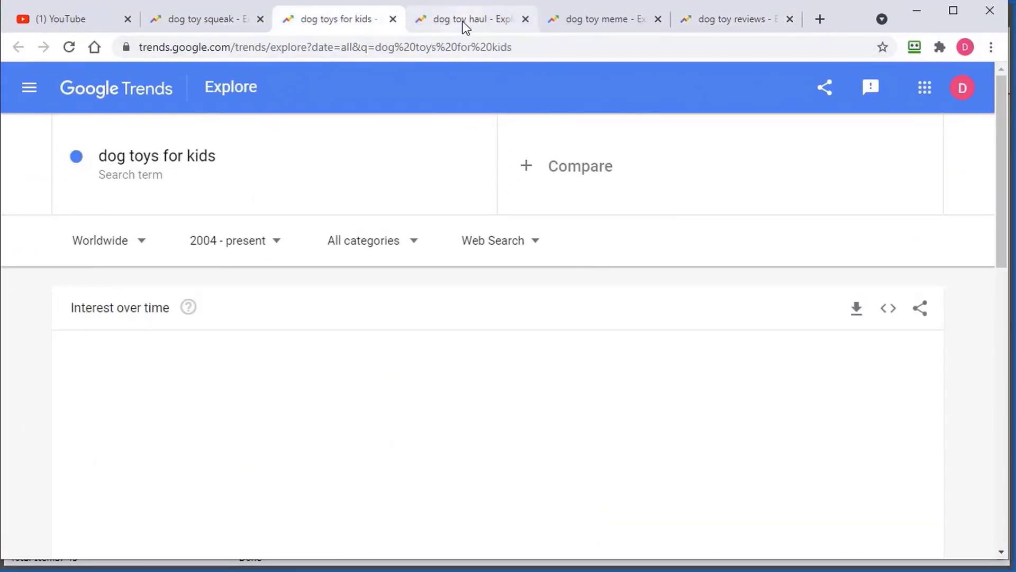
pyautogui.click(463, 21)
pyautogui.click(621, 24)
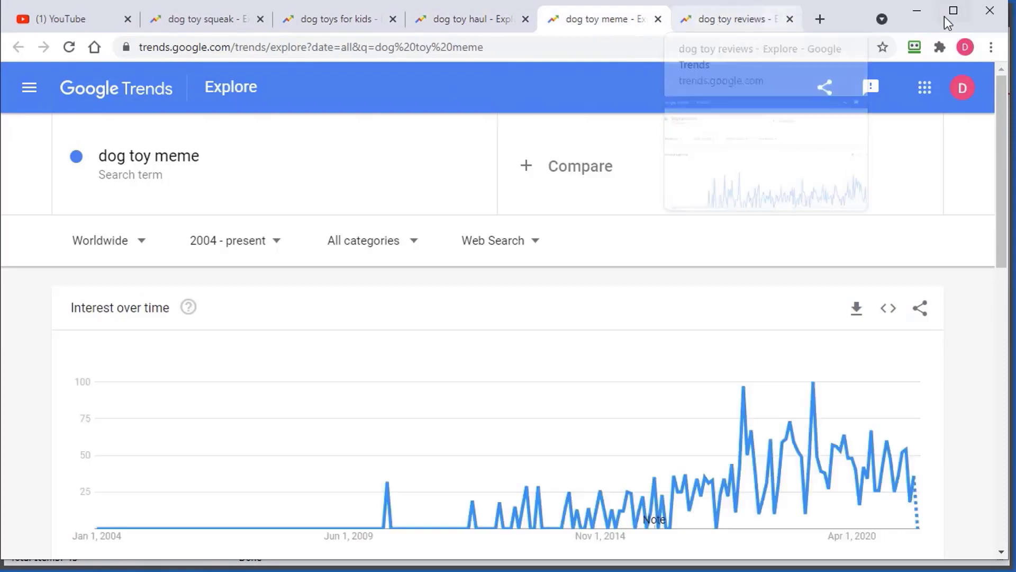
pyautogui.click(914, 10)
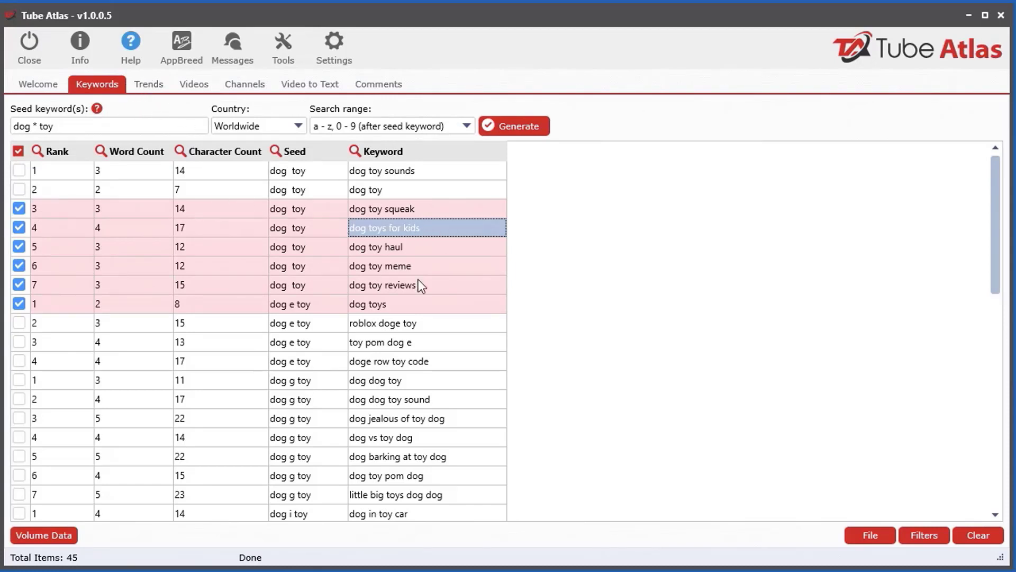
# - Search Etsy for the six ticked keywords from the table's Search menu
pyautogui.rightClick(365, 259)
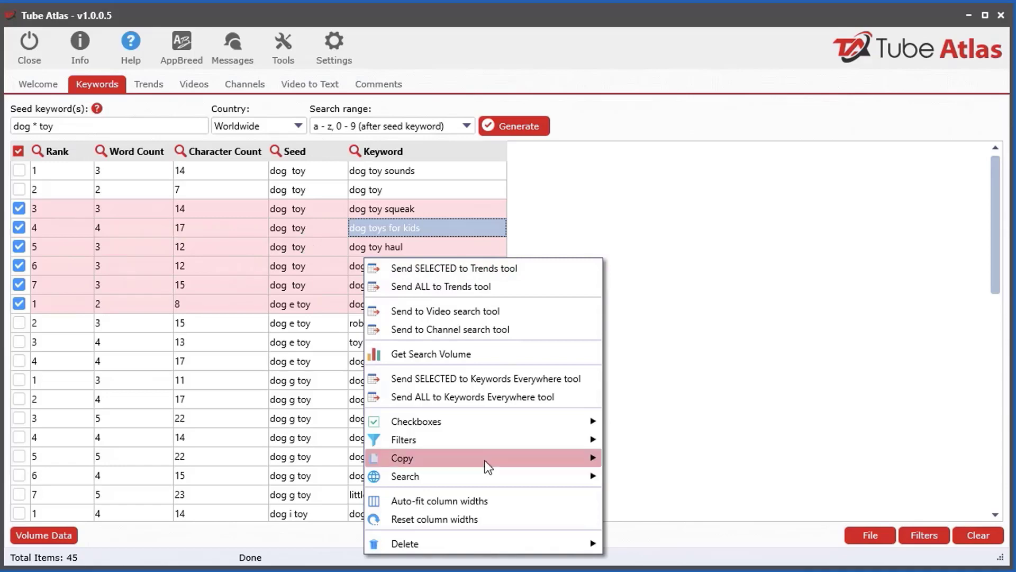
pyautogui.moveTo(490, 476)
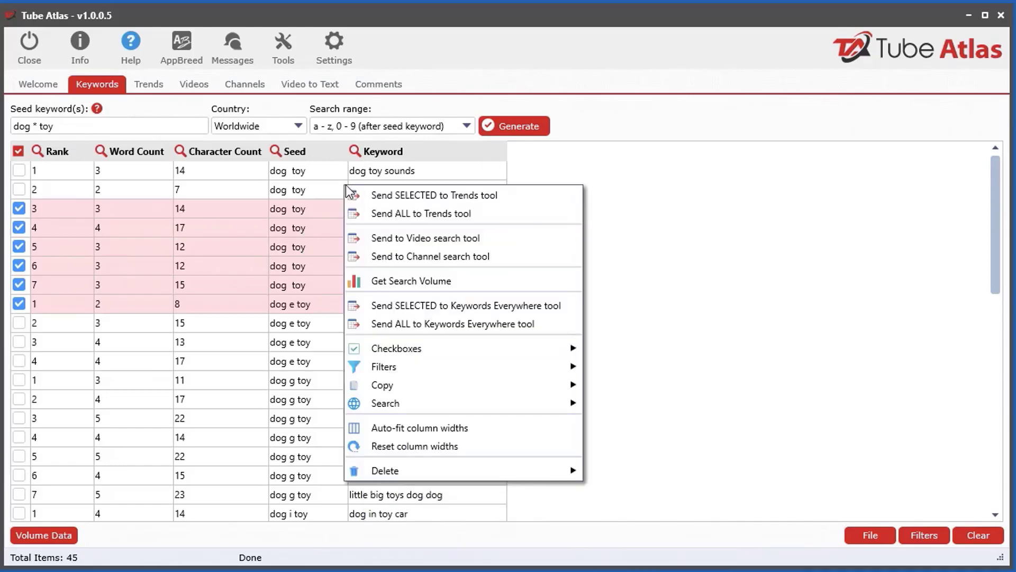
pyautogui.moveTo(421, 402)
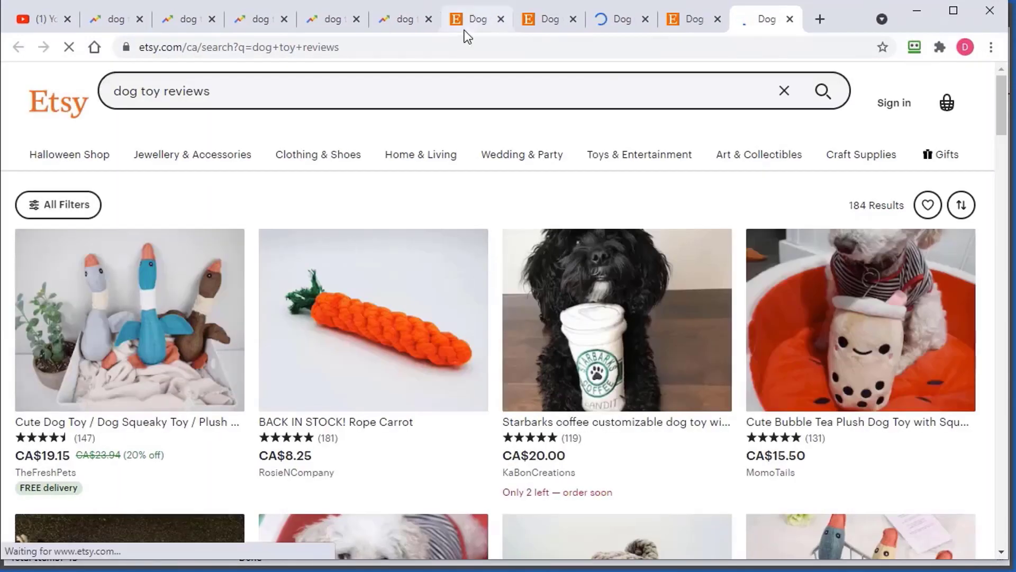
# - Browse Etsy results for dog toy squeak, kids, haul, meme and reviews, then minimize Chrome
pyautogui.click(466, 21)
pyautogui.click(545, 19)
pyautogui.click(633, 21)
pyautogui.click(699, 21)
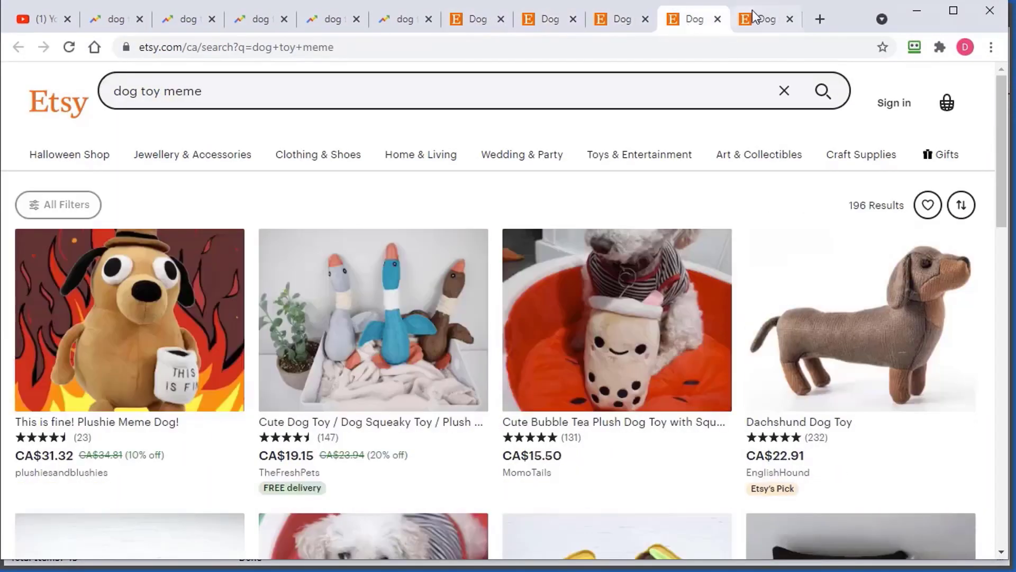
pyautogui.click(762, 20)
pyautogui.click(917, 11)
pyautogui.rightClick(251, 237)
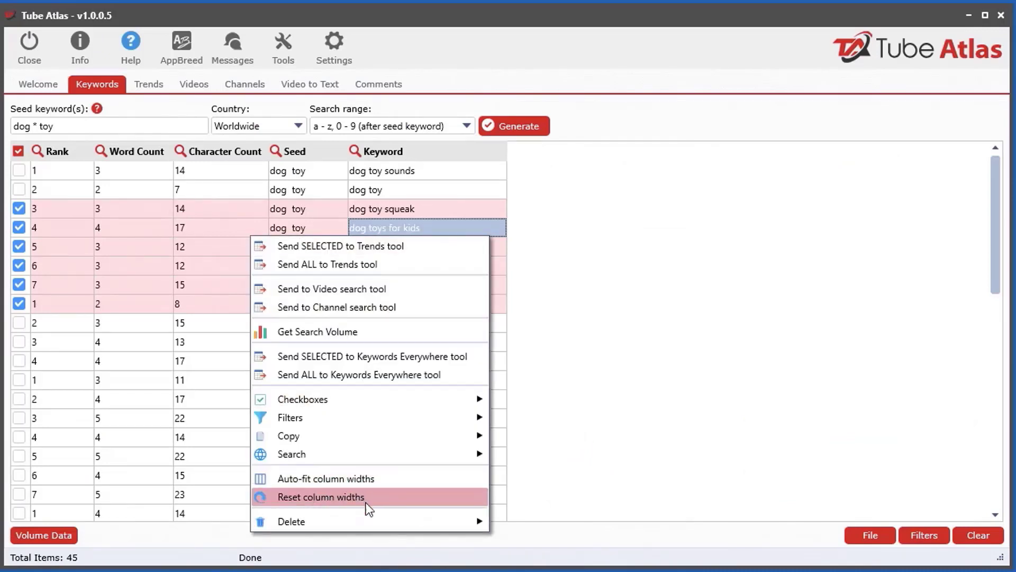
pyautogui.moveTo(368, 516)
pyautogui.rightClick(343, 178)
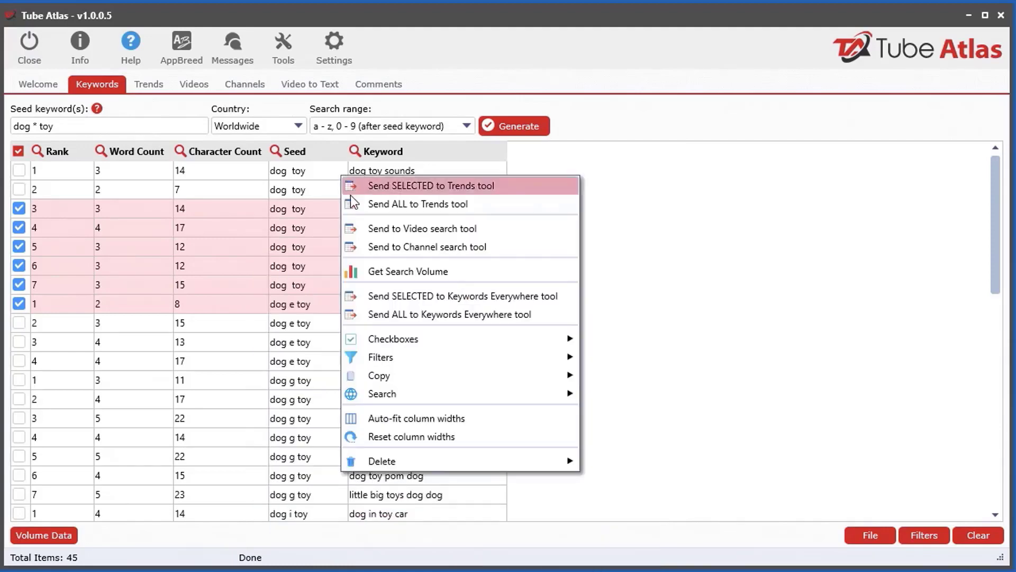
pyautogui.moveTo(424, 462)
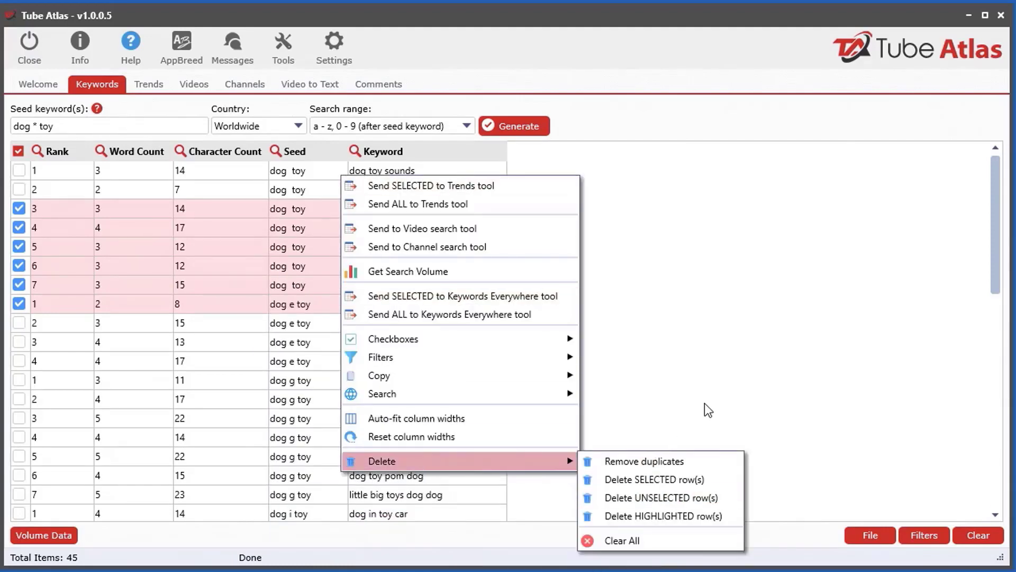
pyautogui.click(655, 224)
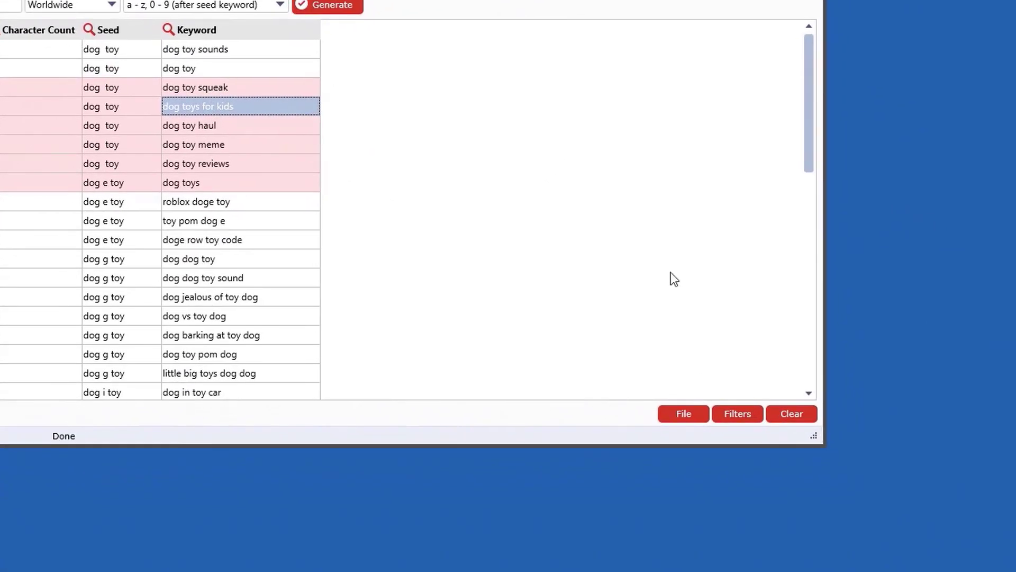
# - Shorten the Tube Atlas window to fit the screen and show the File save options
pyautogui.click(679, 413)
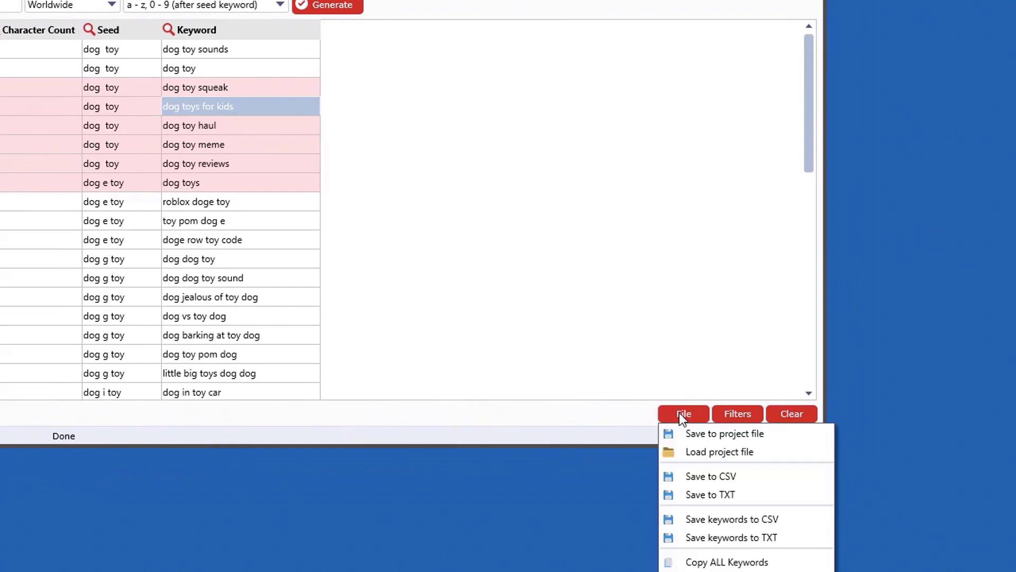
pyautogui.click(577, 361)
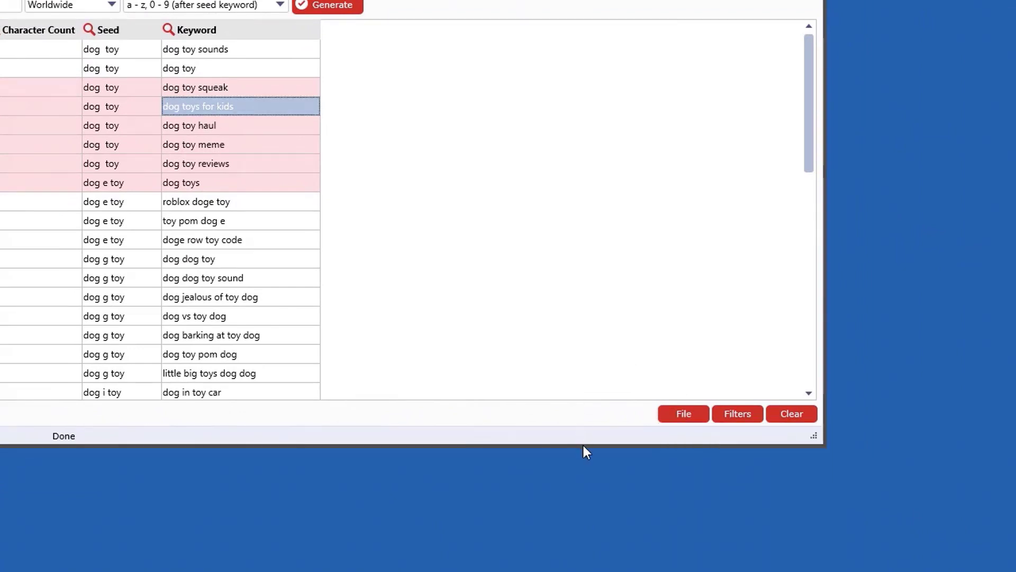
pyautogui.moveTo(582, 444); pyautogui.dragTo(579, 356)
pyautogui.click(672, 331)
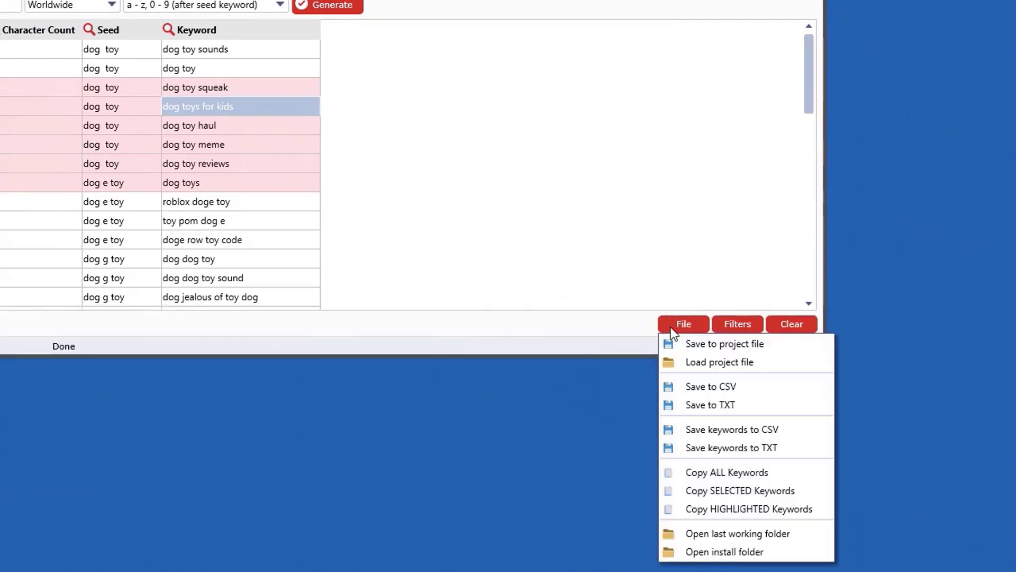
# - Save the project as ta-keywords-data.takf in a new Documents folder named 'Tube Atlas Saves'
pyautogui.click(724, 345)
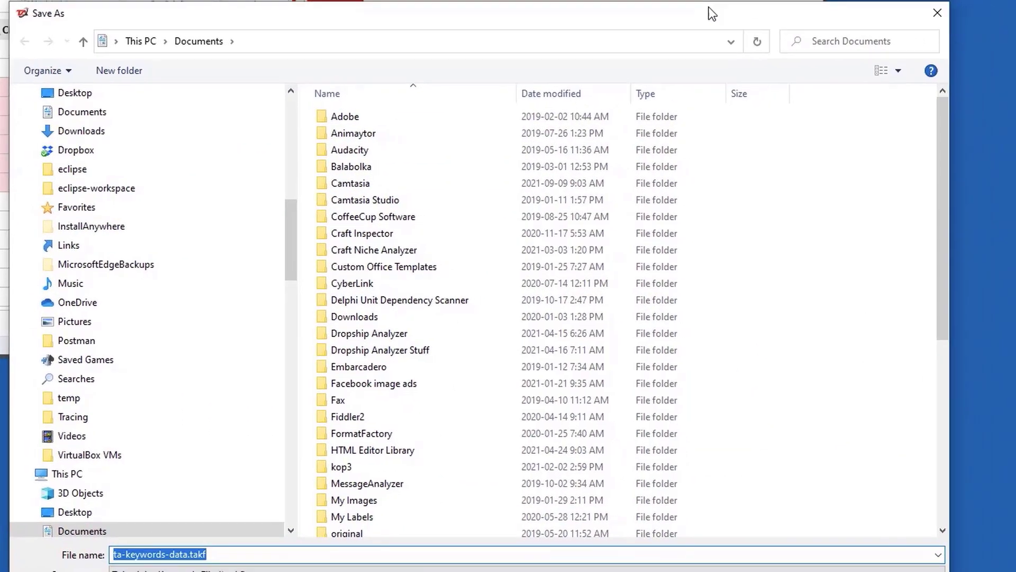
pyautogui.click(138, 75)
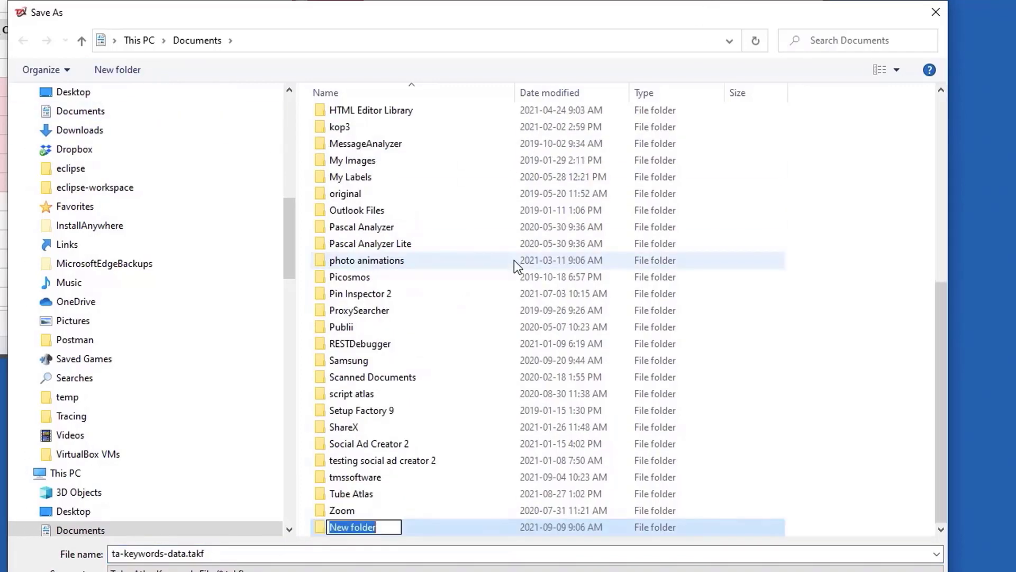
pyautogui.write('Tube Atlas Saves')
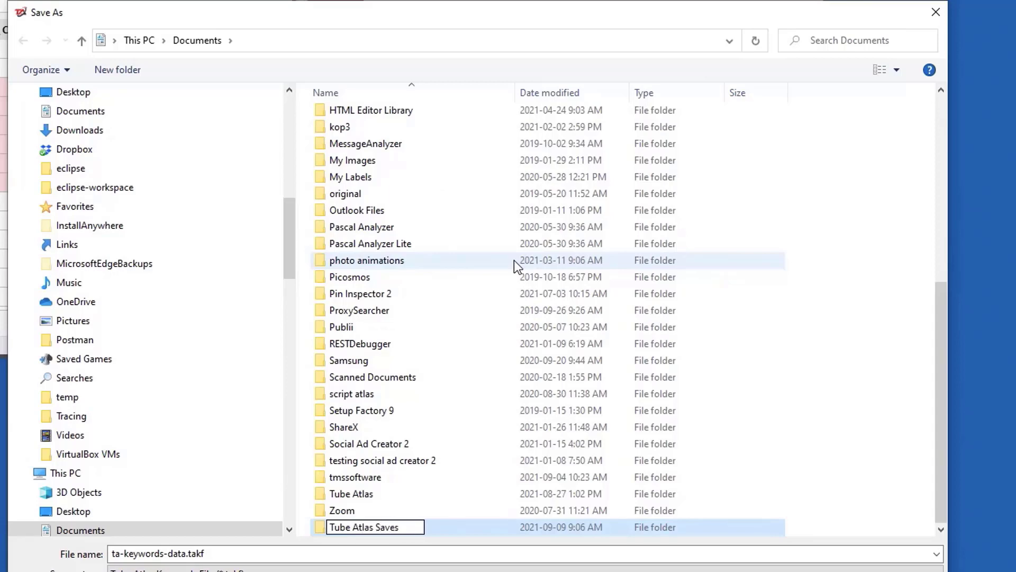
pyautogui.press('Return')
pyautogui.press('Return')
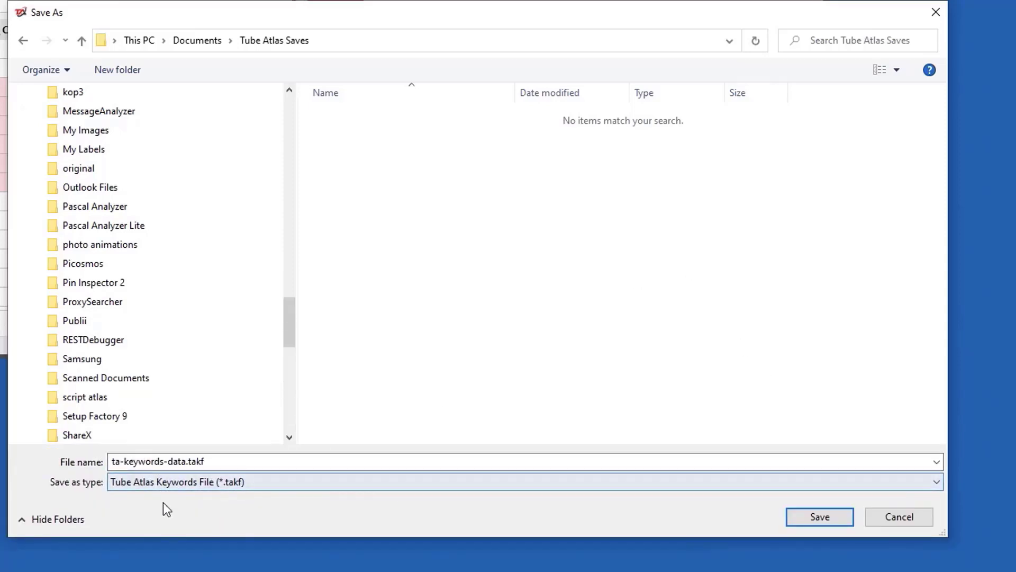
pyautogui.click(830, 522)
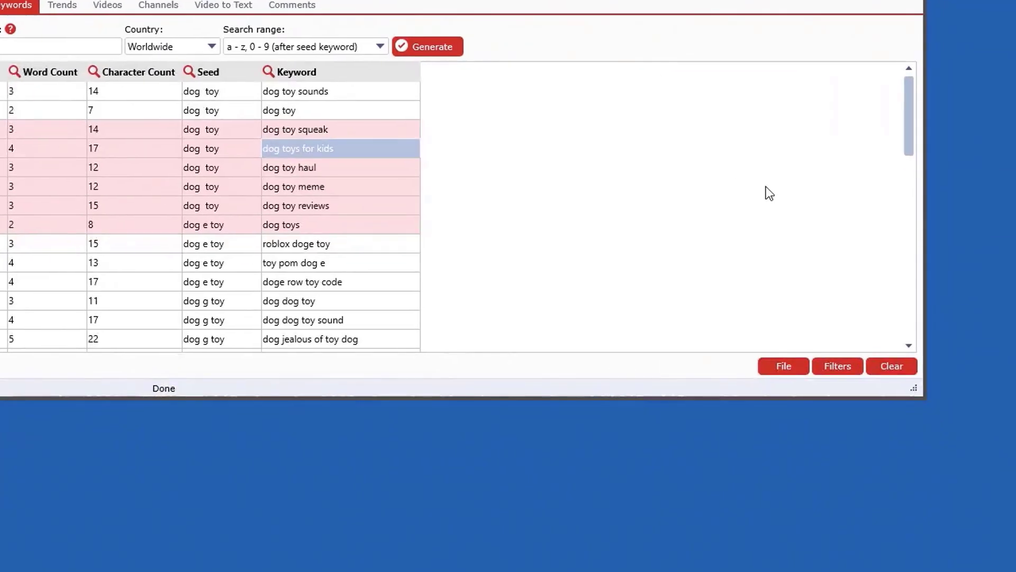
# - Clear all data from the keyword grid, confirming the prompt
pyautogui.click(784, 367)
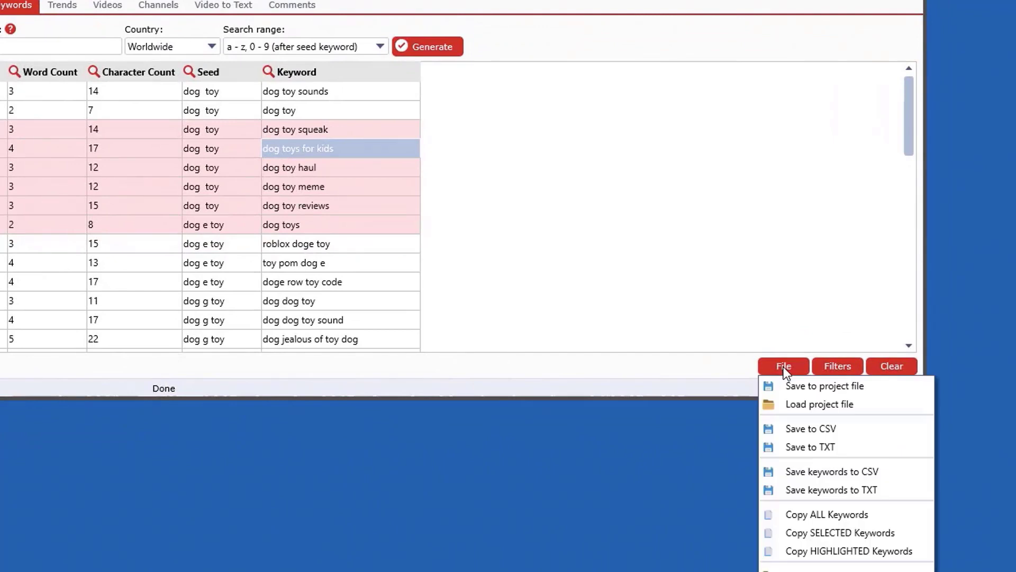
pyautogui.click(898, 366)
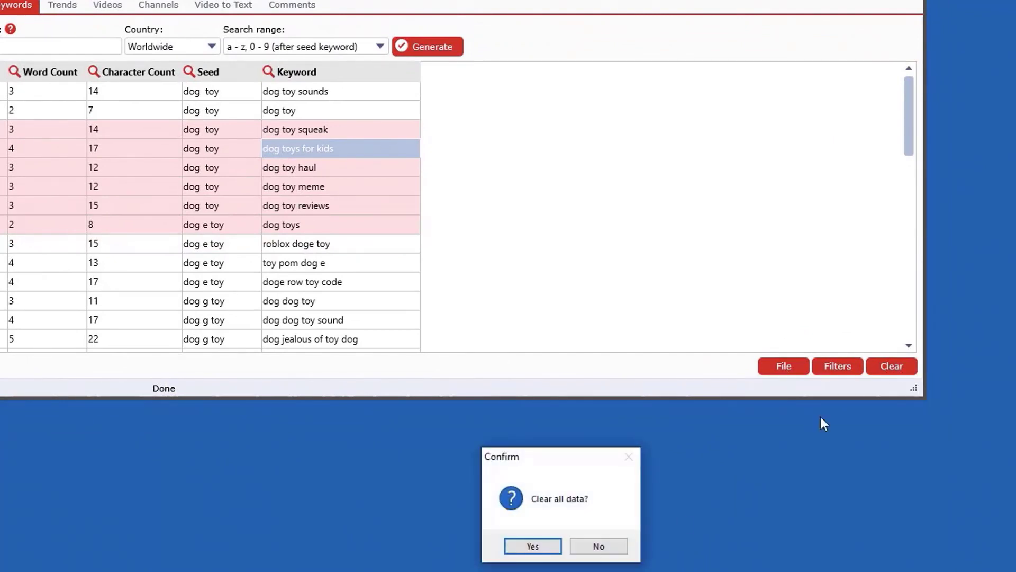
pyautogui.click(532, 545)
# - Reload the grid from the saved ta-keywords-data.takf project file
pyautogui.click(767, 366)
pyautogui.click(791, 403)
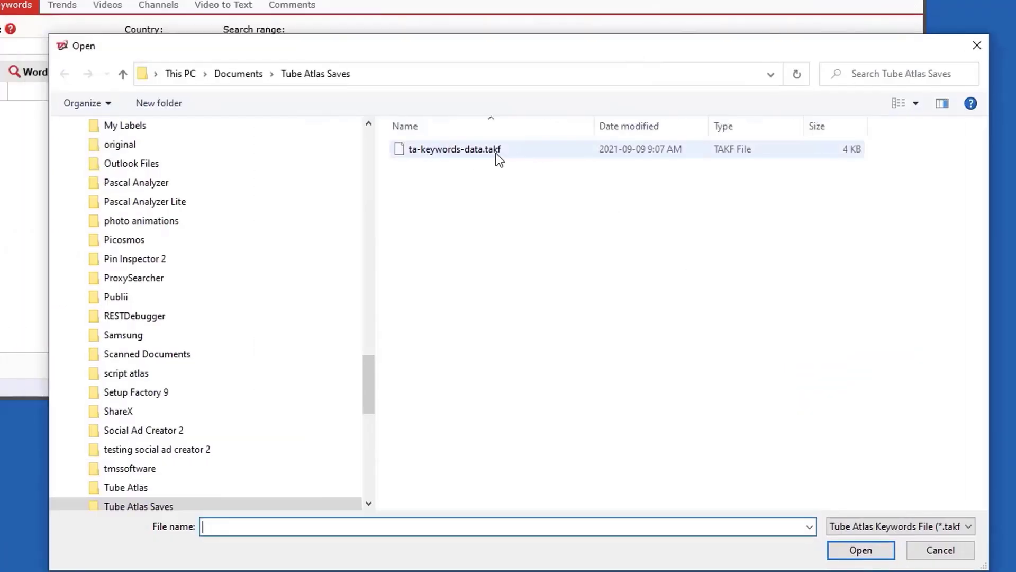
pyautogui.click(371, 67)
pyautogui.click(861, 550)
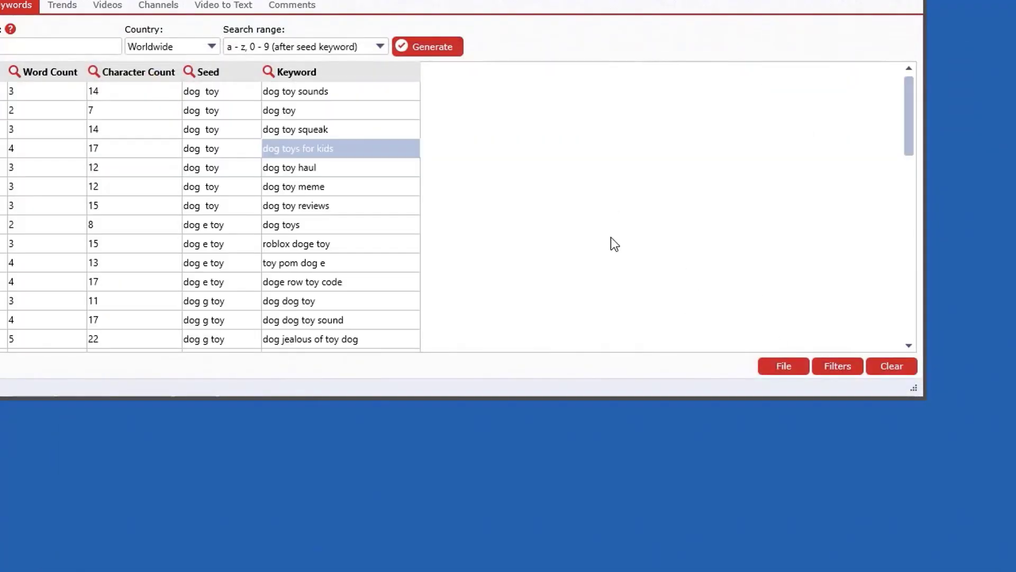
# - Export the keyword grid as ta-keywords-data.csv into Tube Atlas Saves
pyautogui.click(777, 365)
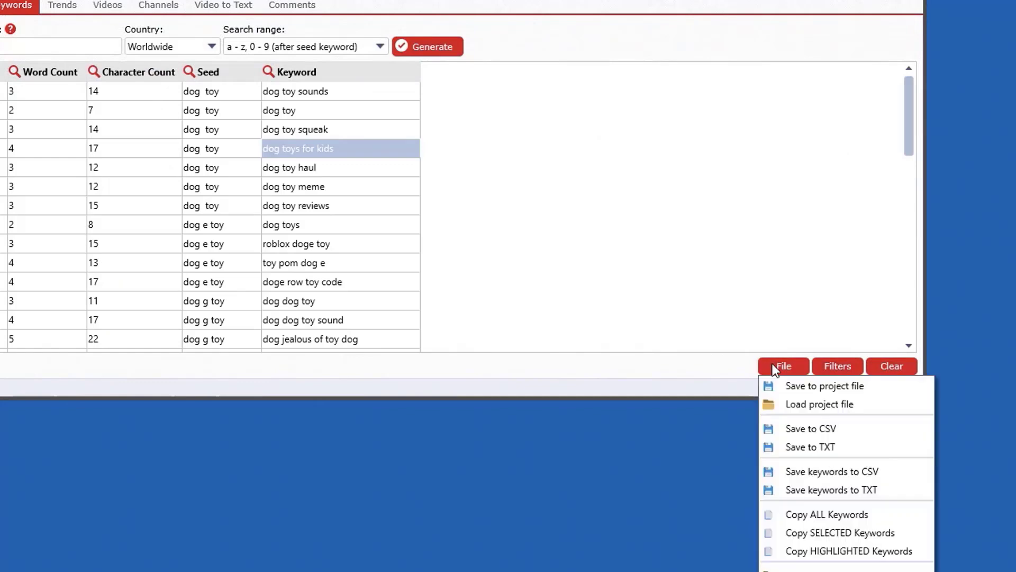
pyautogui.click(830, 429)
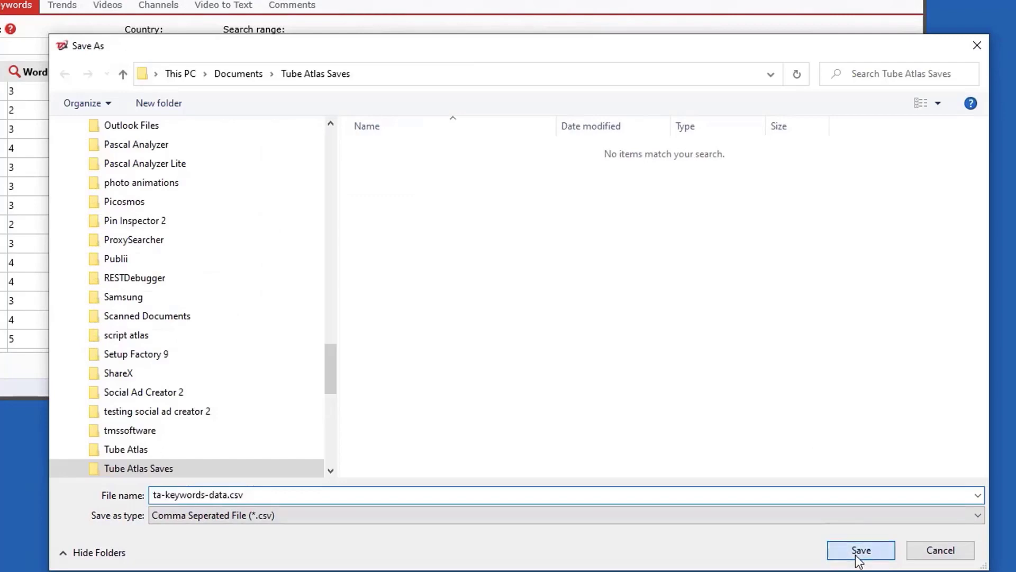
pyautogui.click(861, 550)
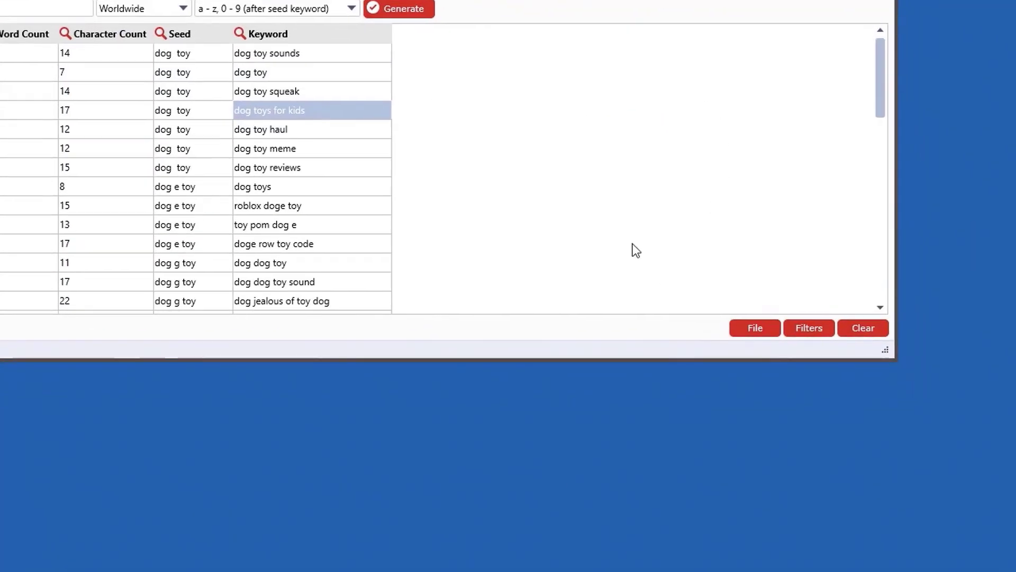
# - Open ta-keywords-data.csv in Excel from the last working folder, Tube Atlas Saves
pyautogui.click(754, 332)
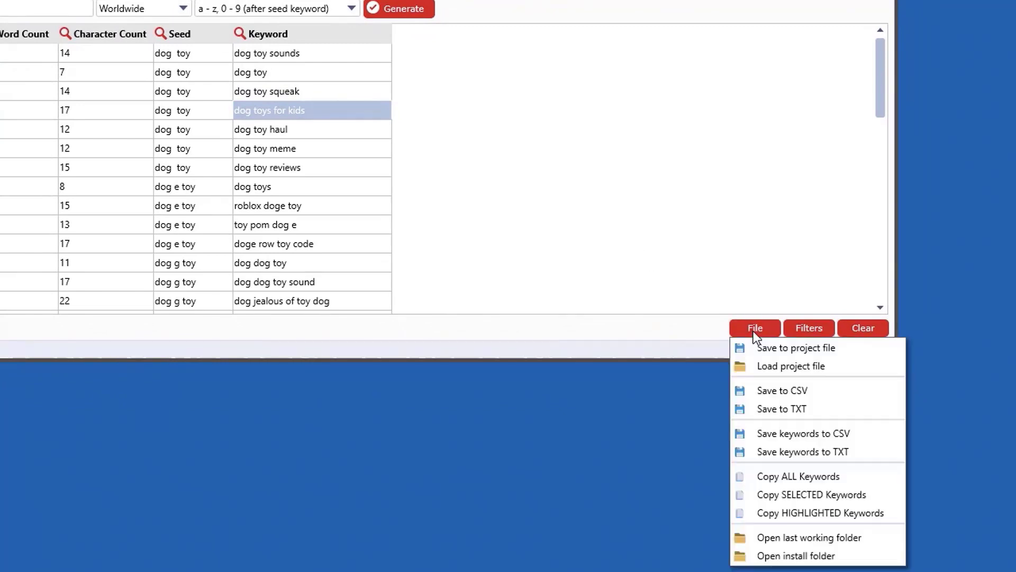
pyautogui.click(794, 537)
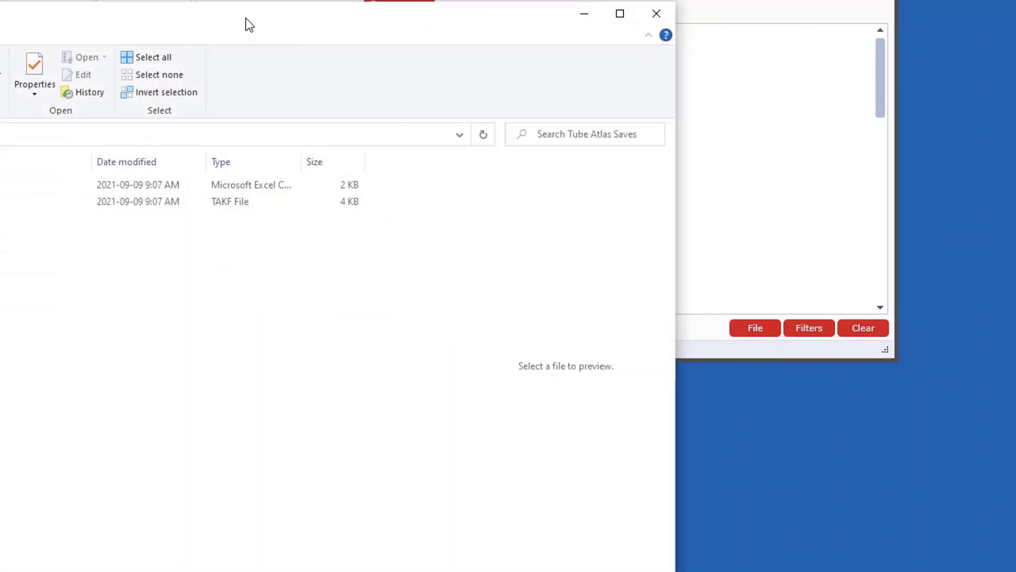
pyautogui.moveTo(249, 24); pyautogui.dragTo(608, 21)
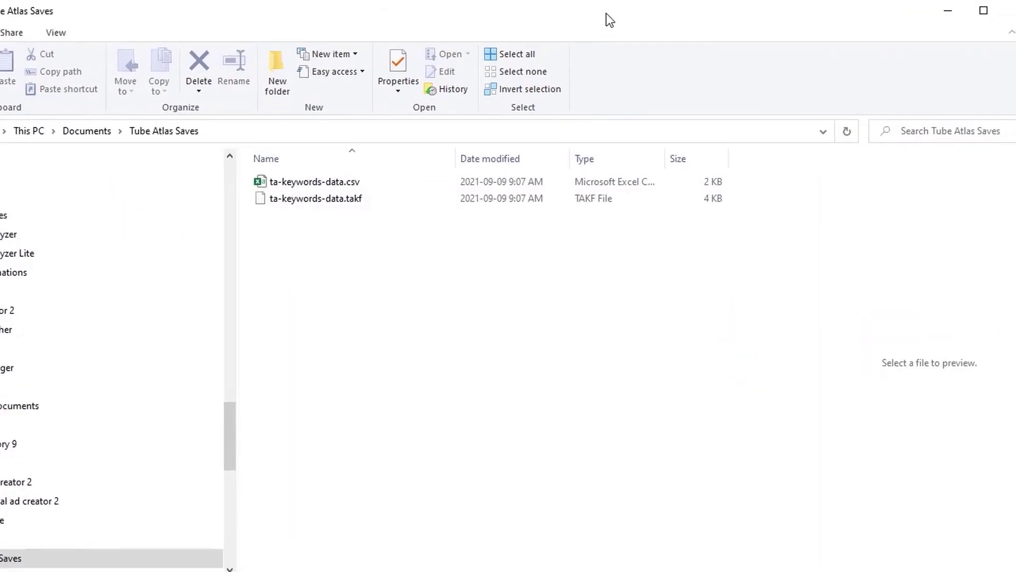
pyautogui.click(335, 180)
pyautogui.press('Return')
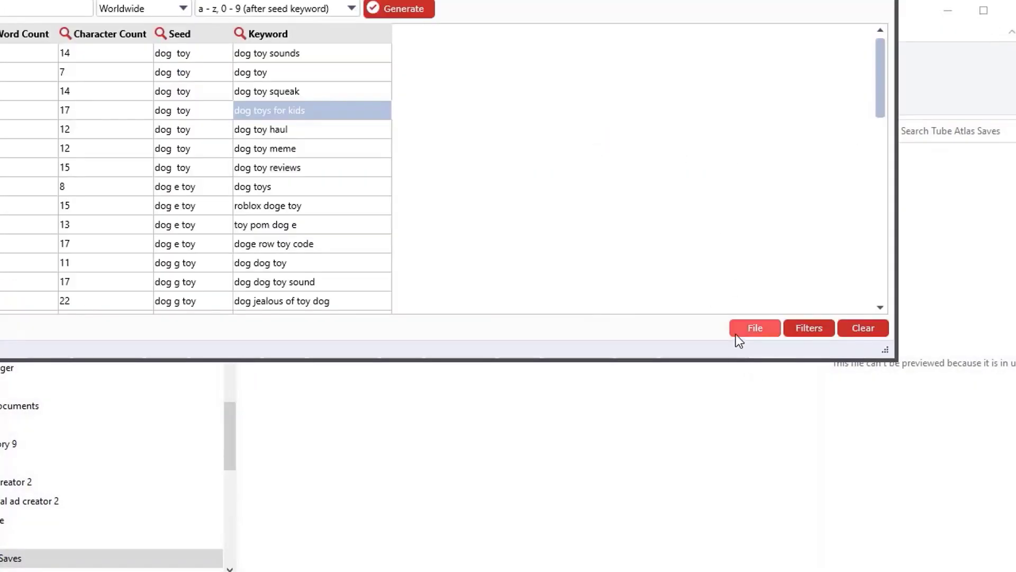
pyautogui.click(738, 326)
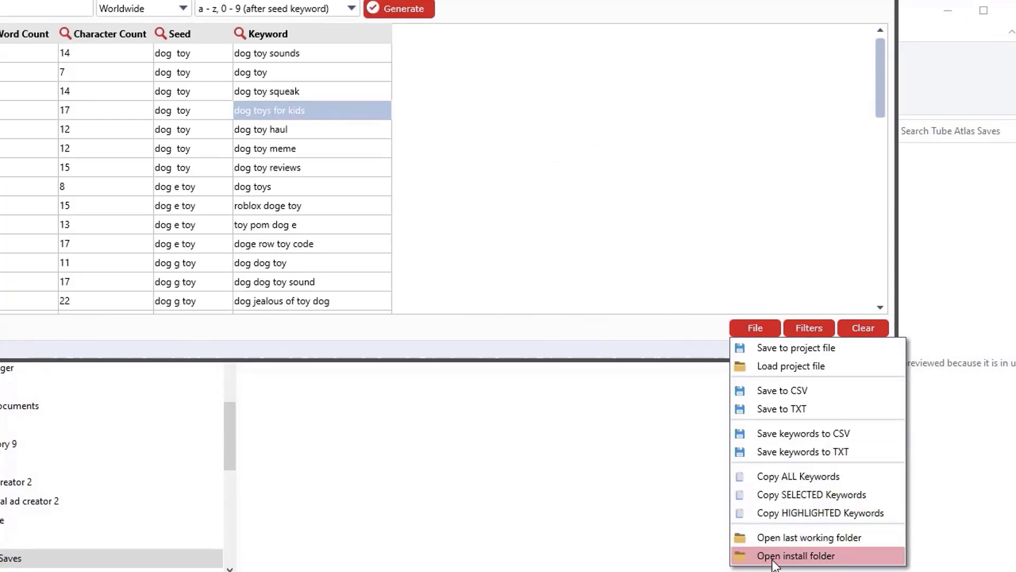
pyautogui.click(576, 233)
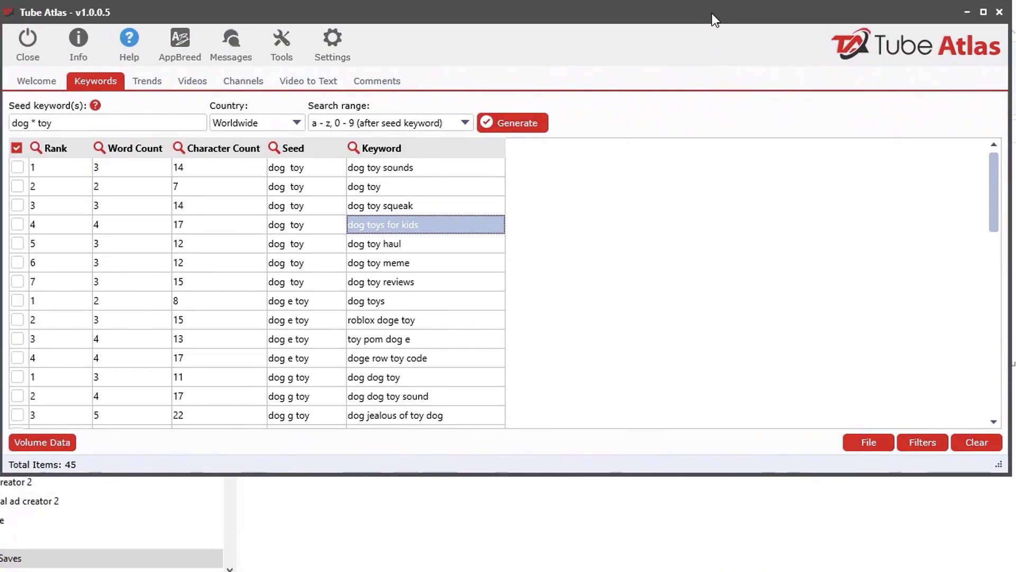
# - Make the Tube Atlas window taller to show more keyword rows, briefly checking Volume Data
pyautogui.moveTo(999, 465); pyautogui.dragTo(1004, 565)
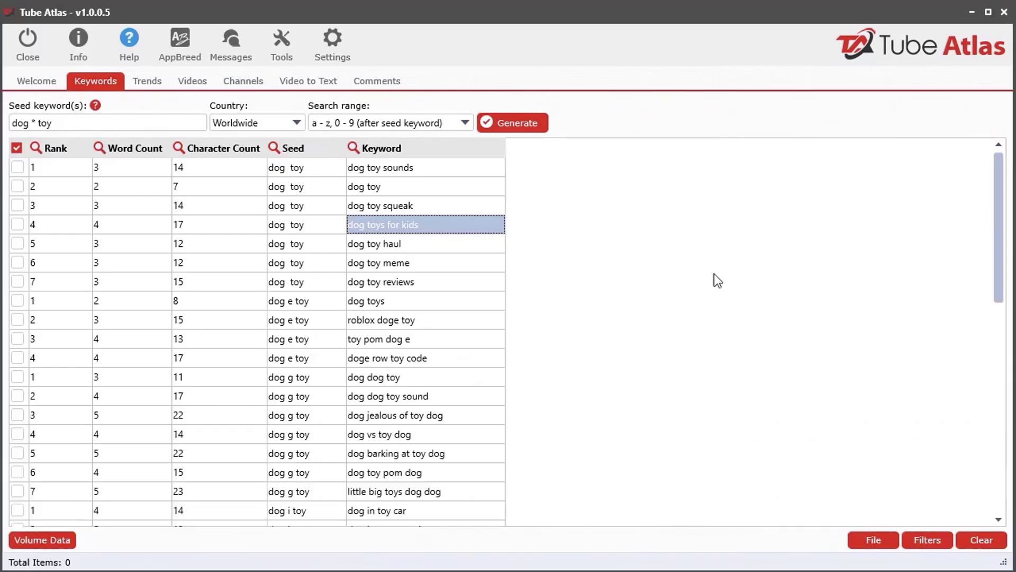
pyautogui.scroll(-1, 496, 334)
pyautogui.scroll(1, 496, 334)
pyautogui.click(31, 541)
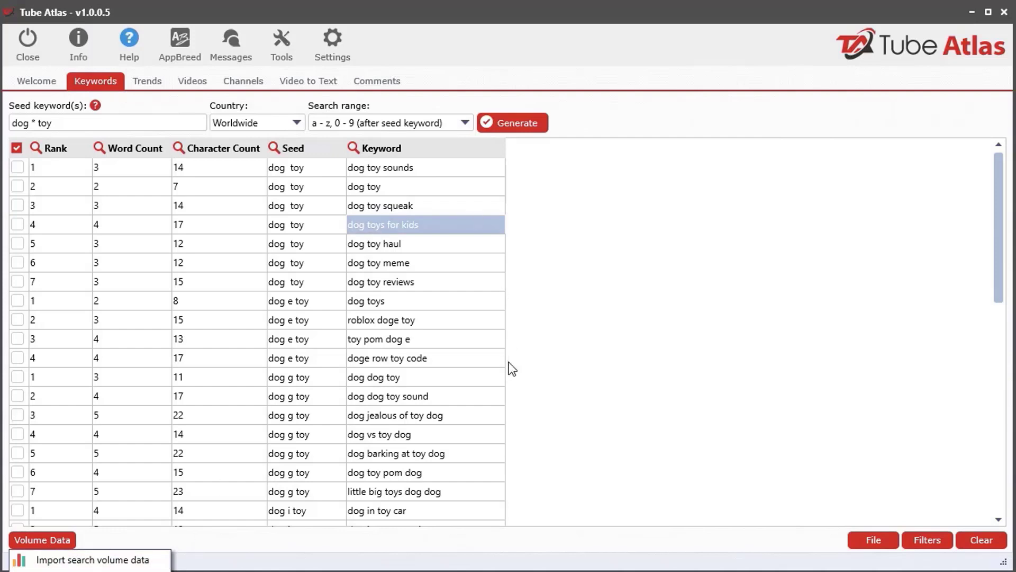
pyautogui.click(614, 421)
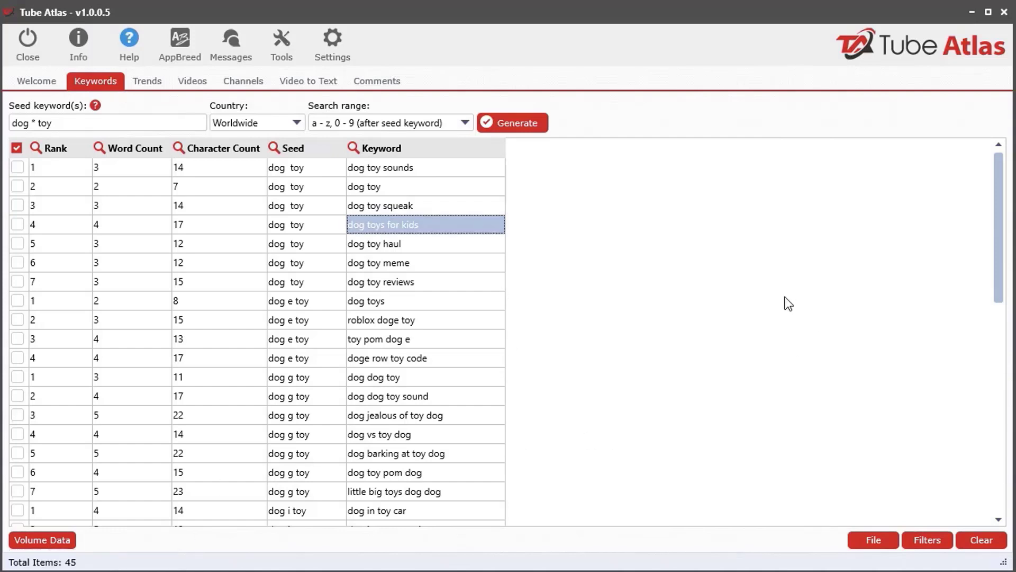